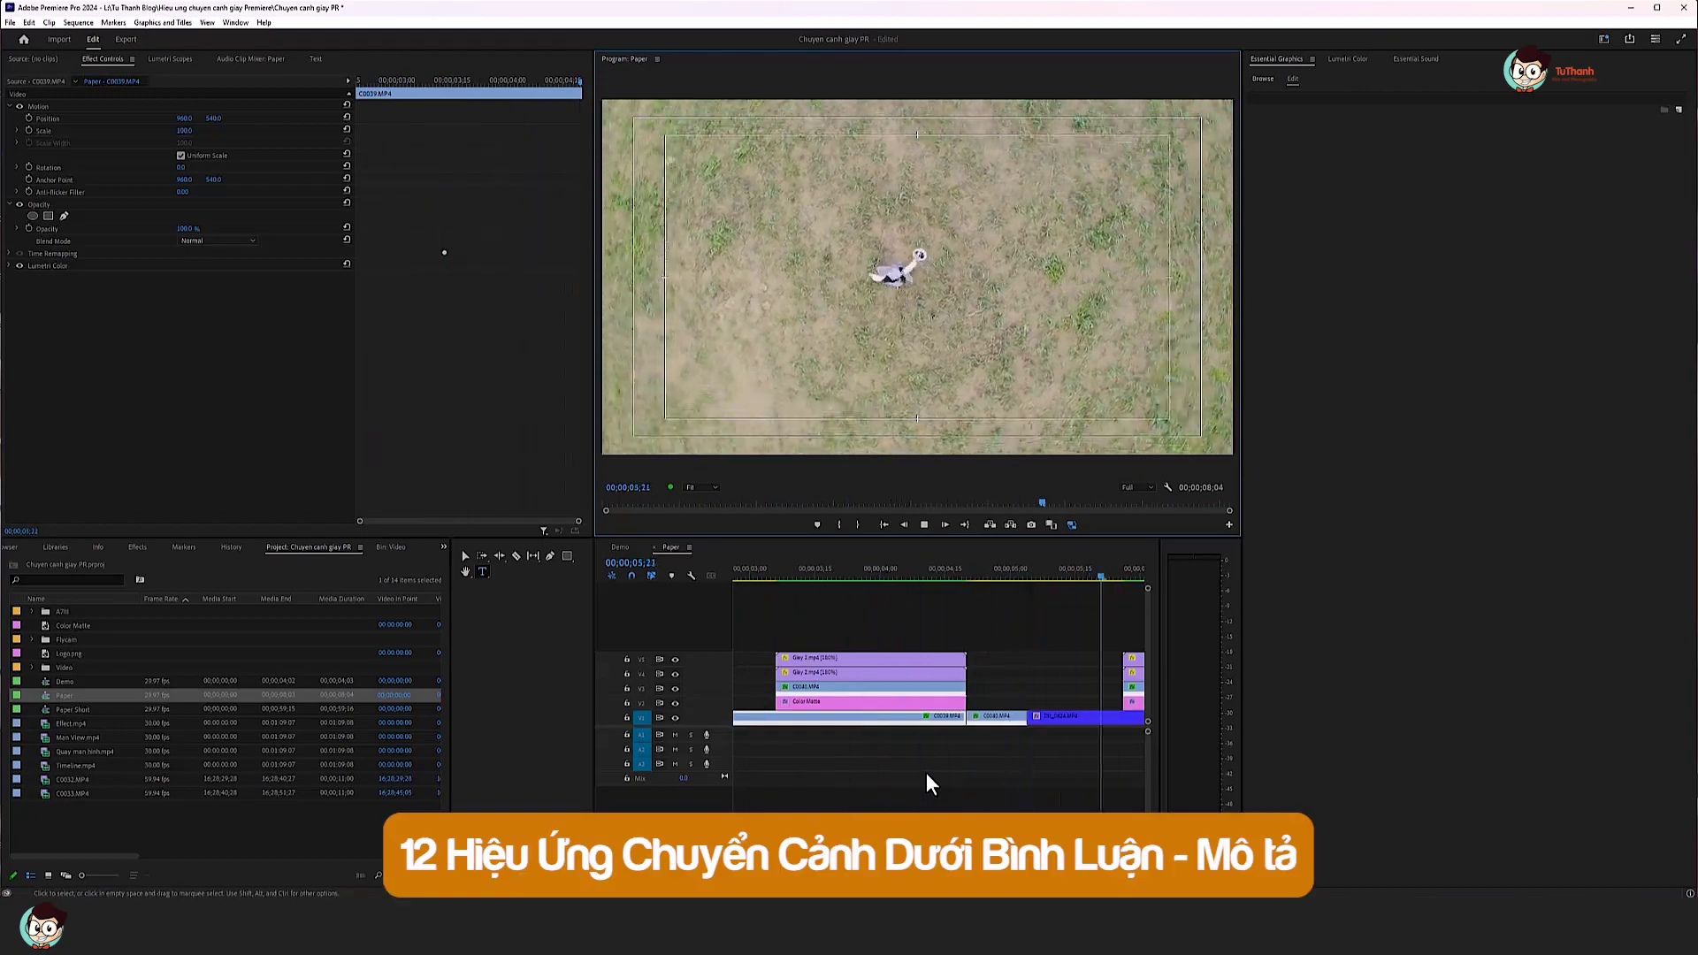
# Stop the Paper sequence playback partway through the torn-paper transition.
pyautogui.press('space')
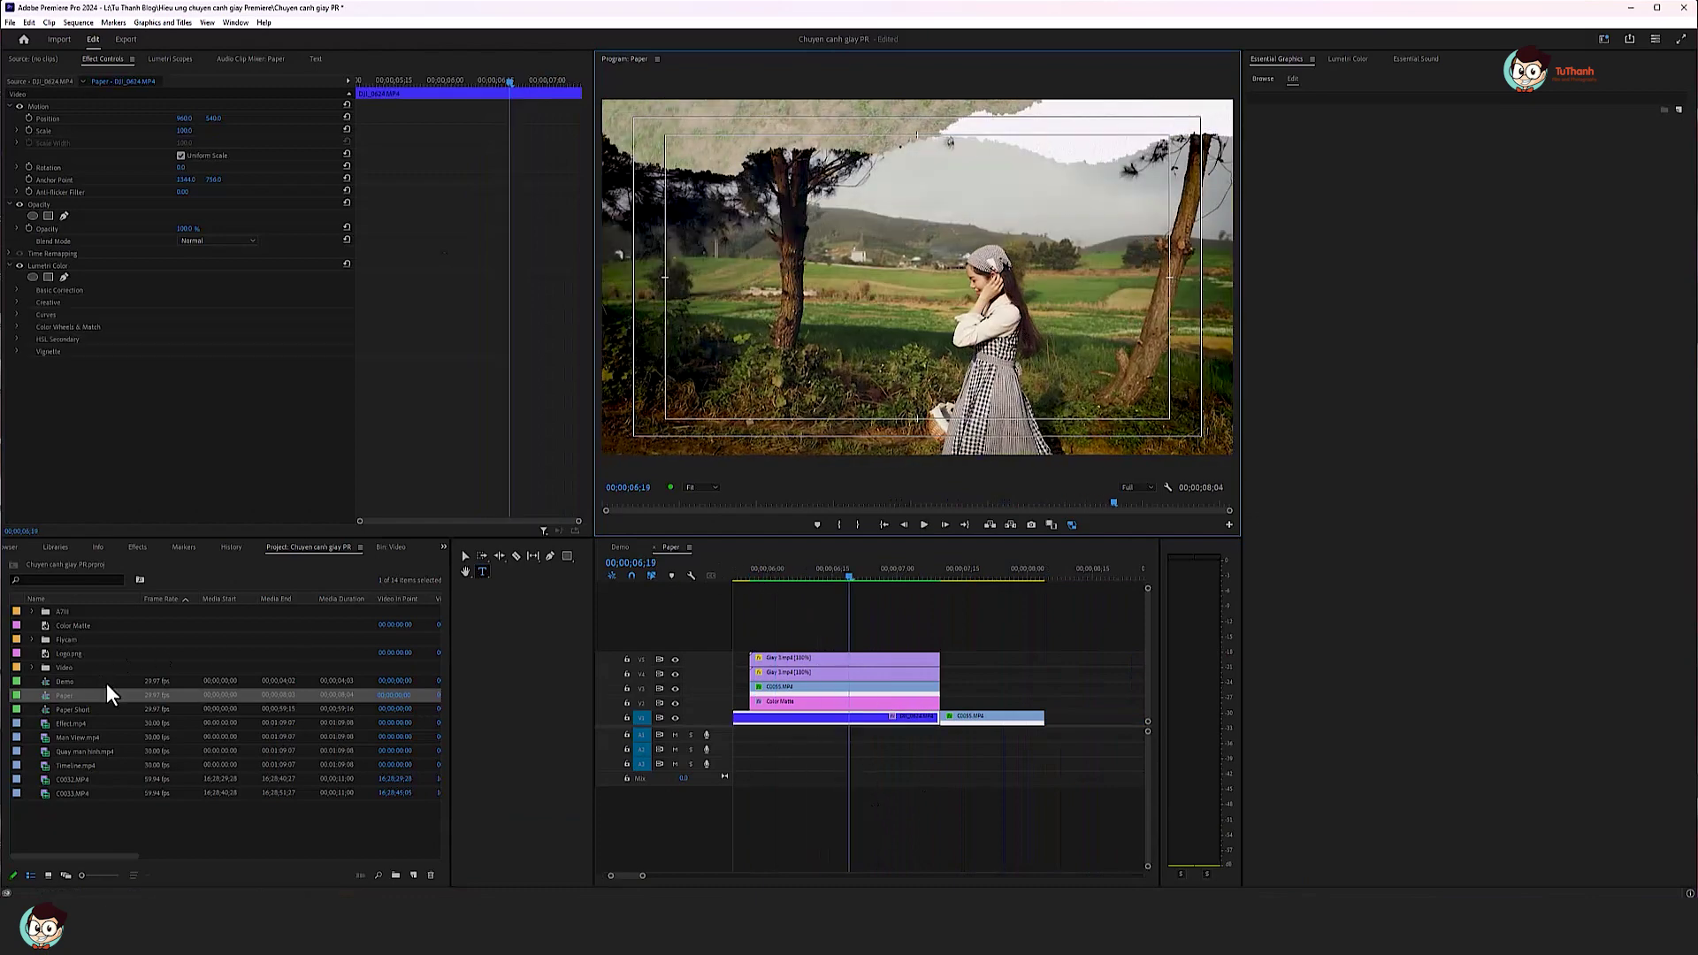
# Preview the Giay paper mattes from the Video bin, including Giay 4.mp4 and Giay 7.mp4.
pyautogui.doubleClick(46, 667)
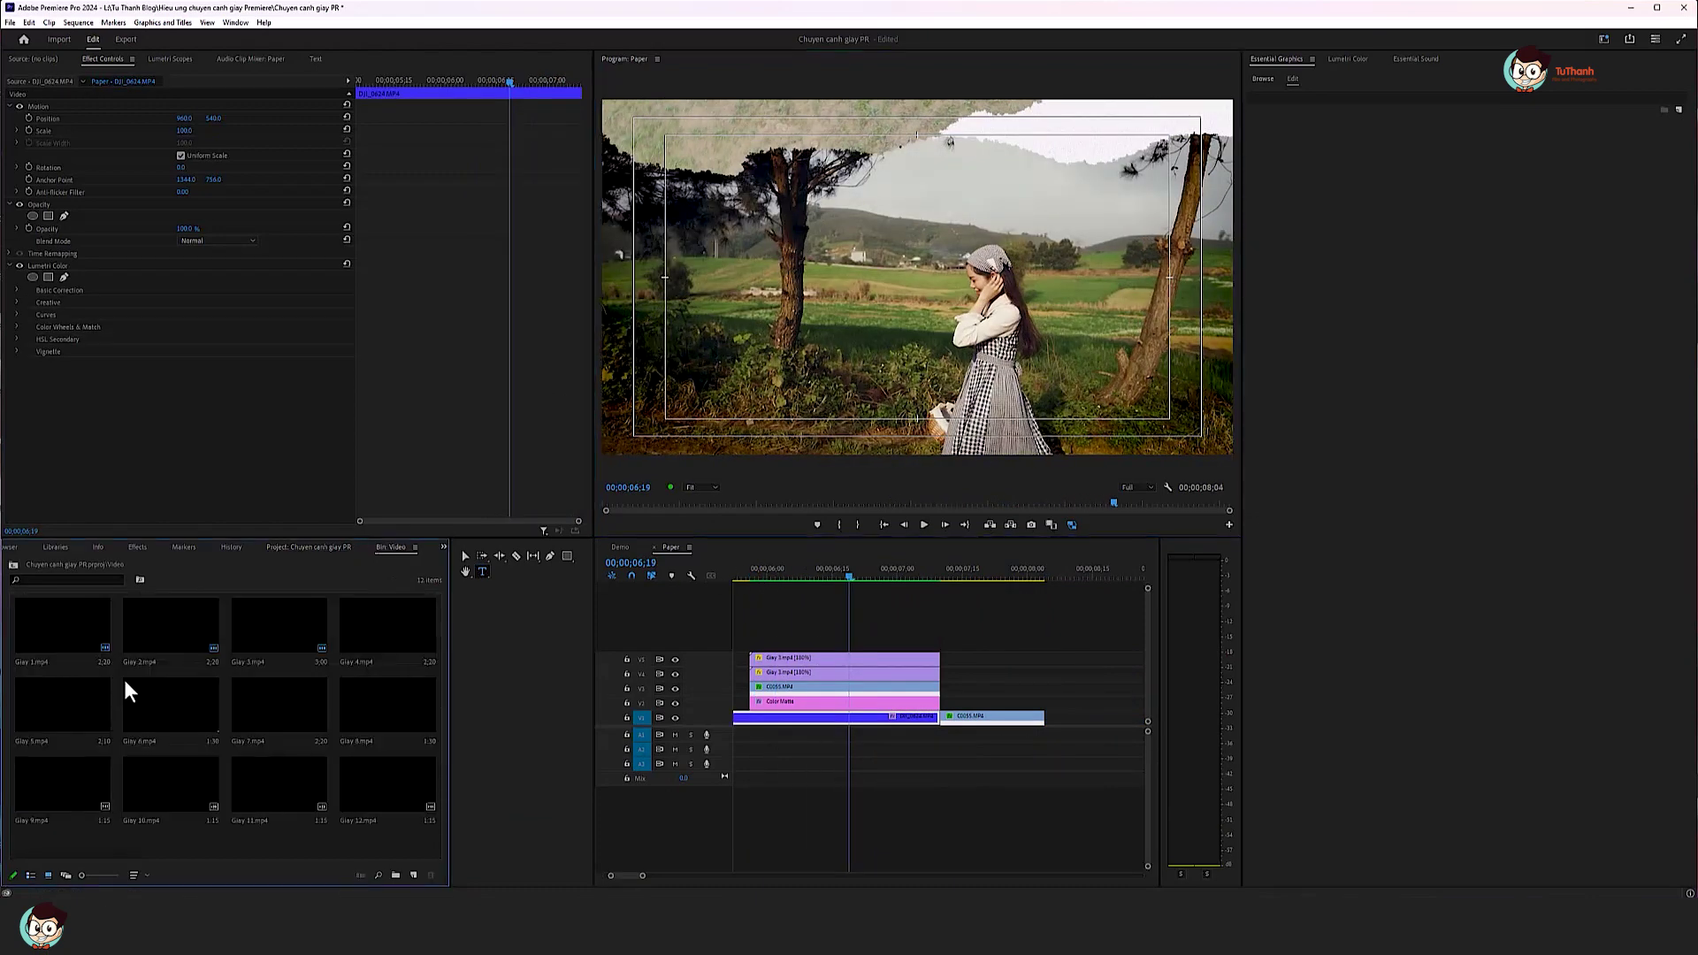
pyautogui.doubleClick(85, 628)
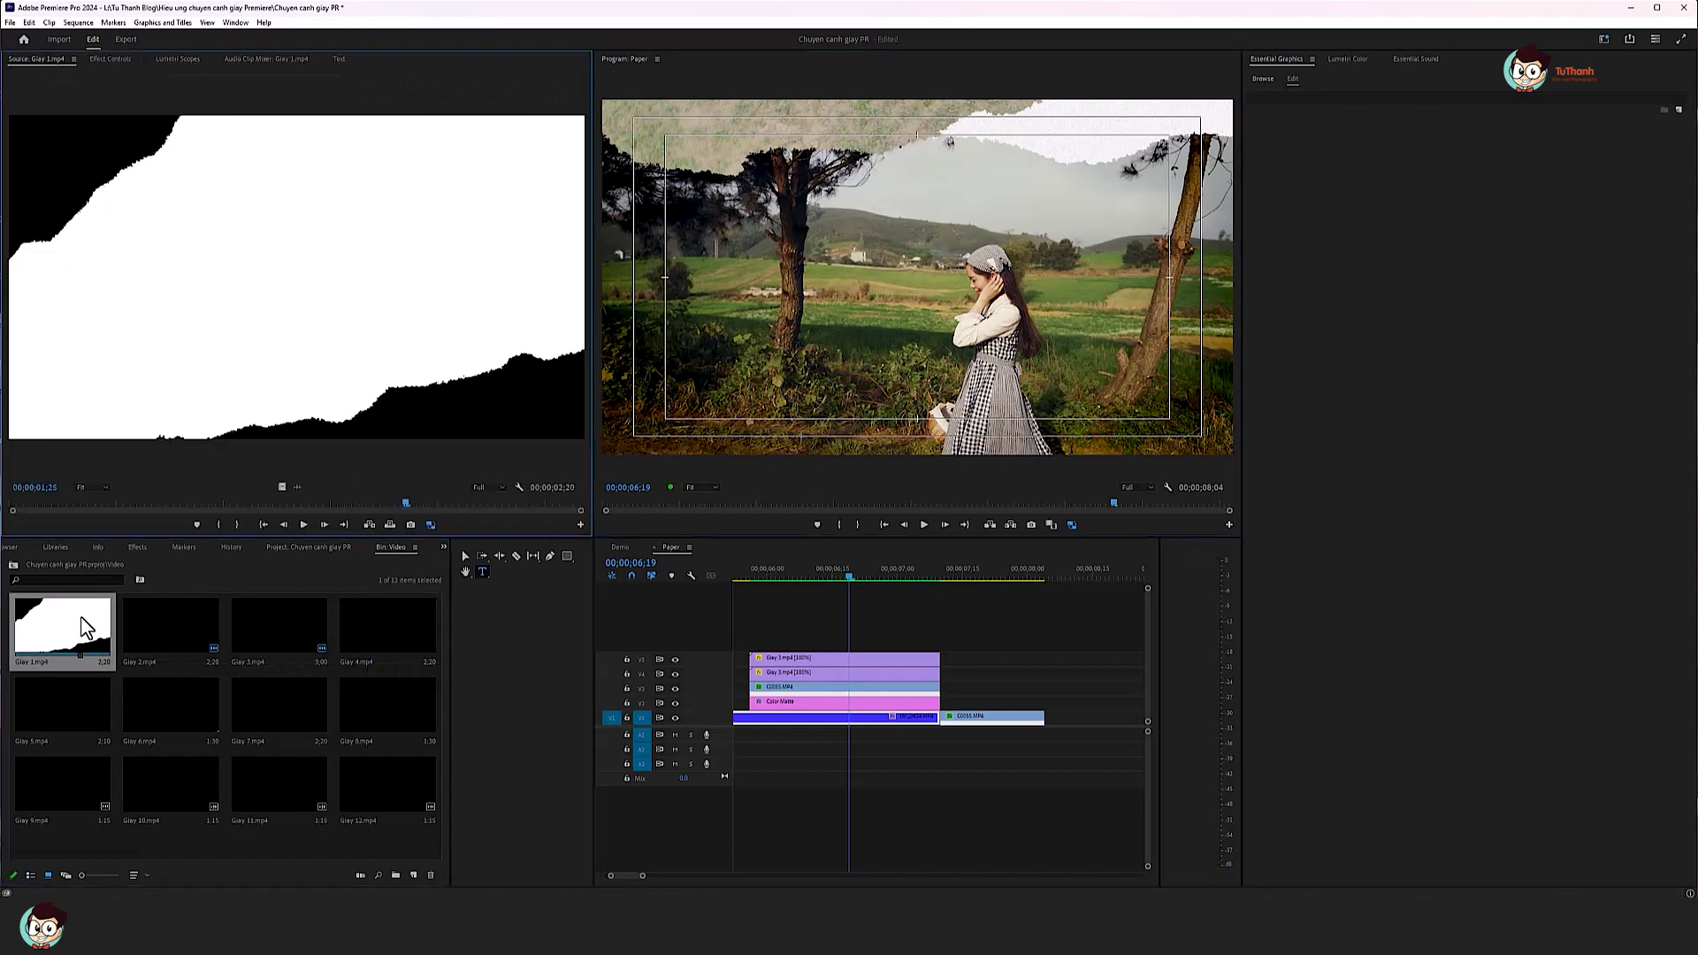
pyautogui.doubleClick(161, 618)
pyautogui.click(277, 635)
pyautogui.doubleClick(398, 638)
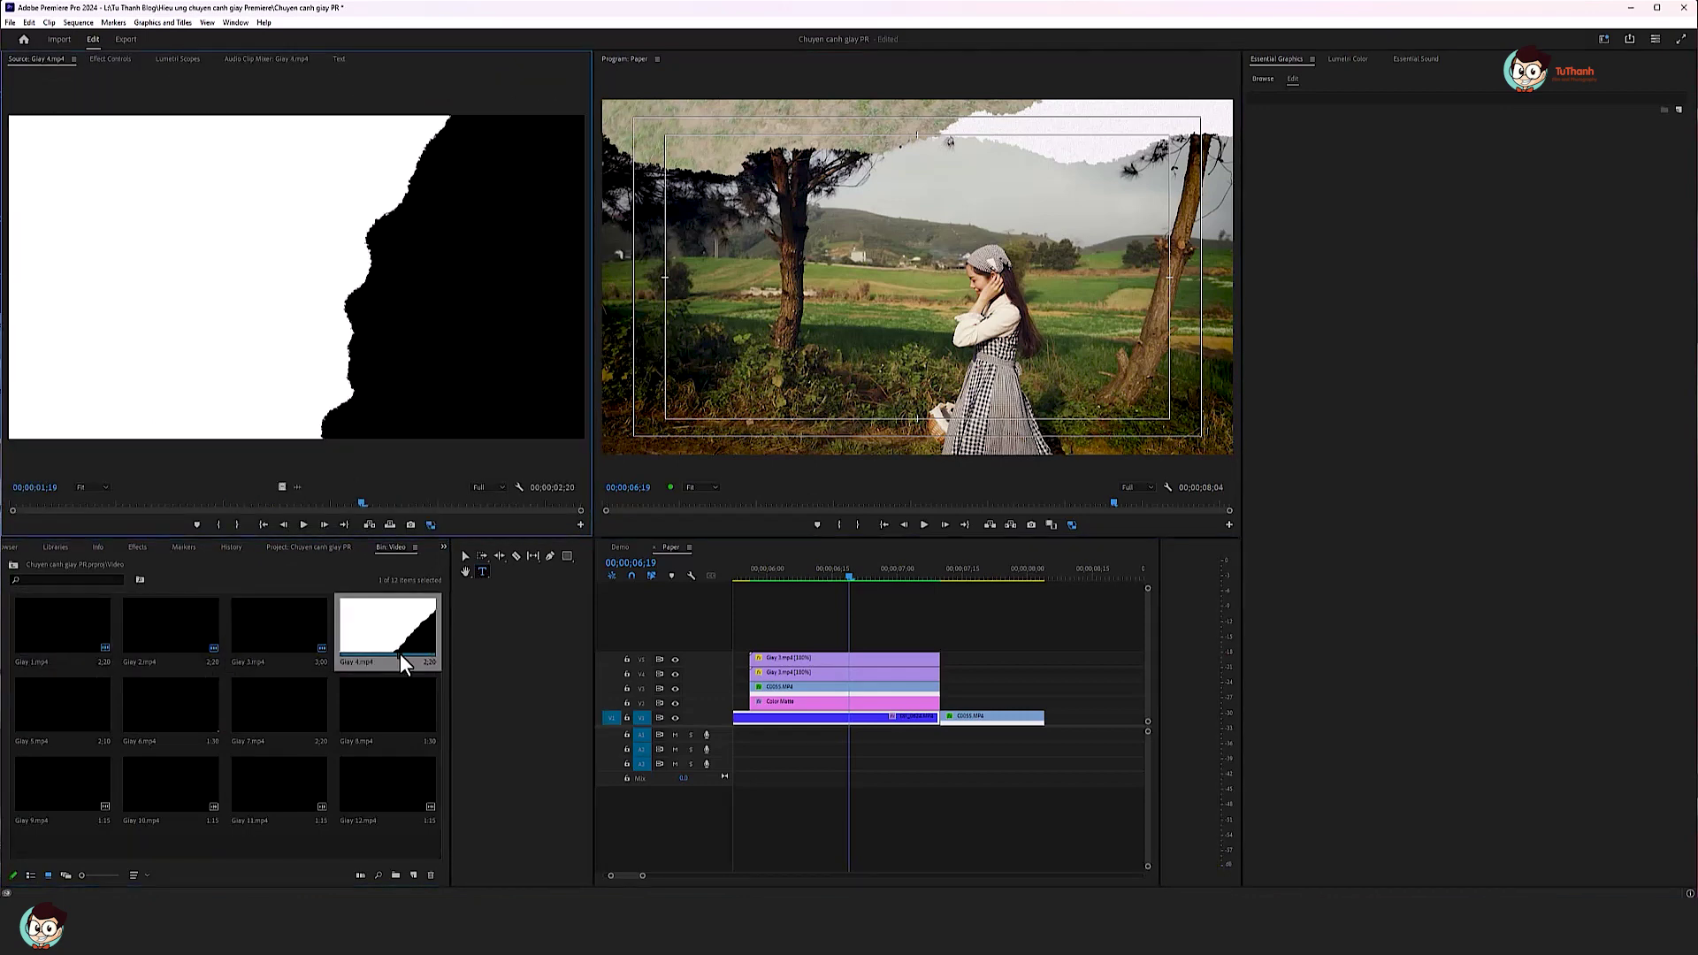
pyautogui.doubleClick(293, 716)
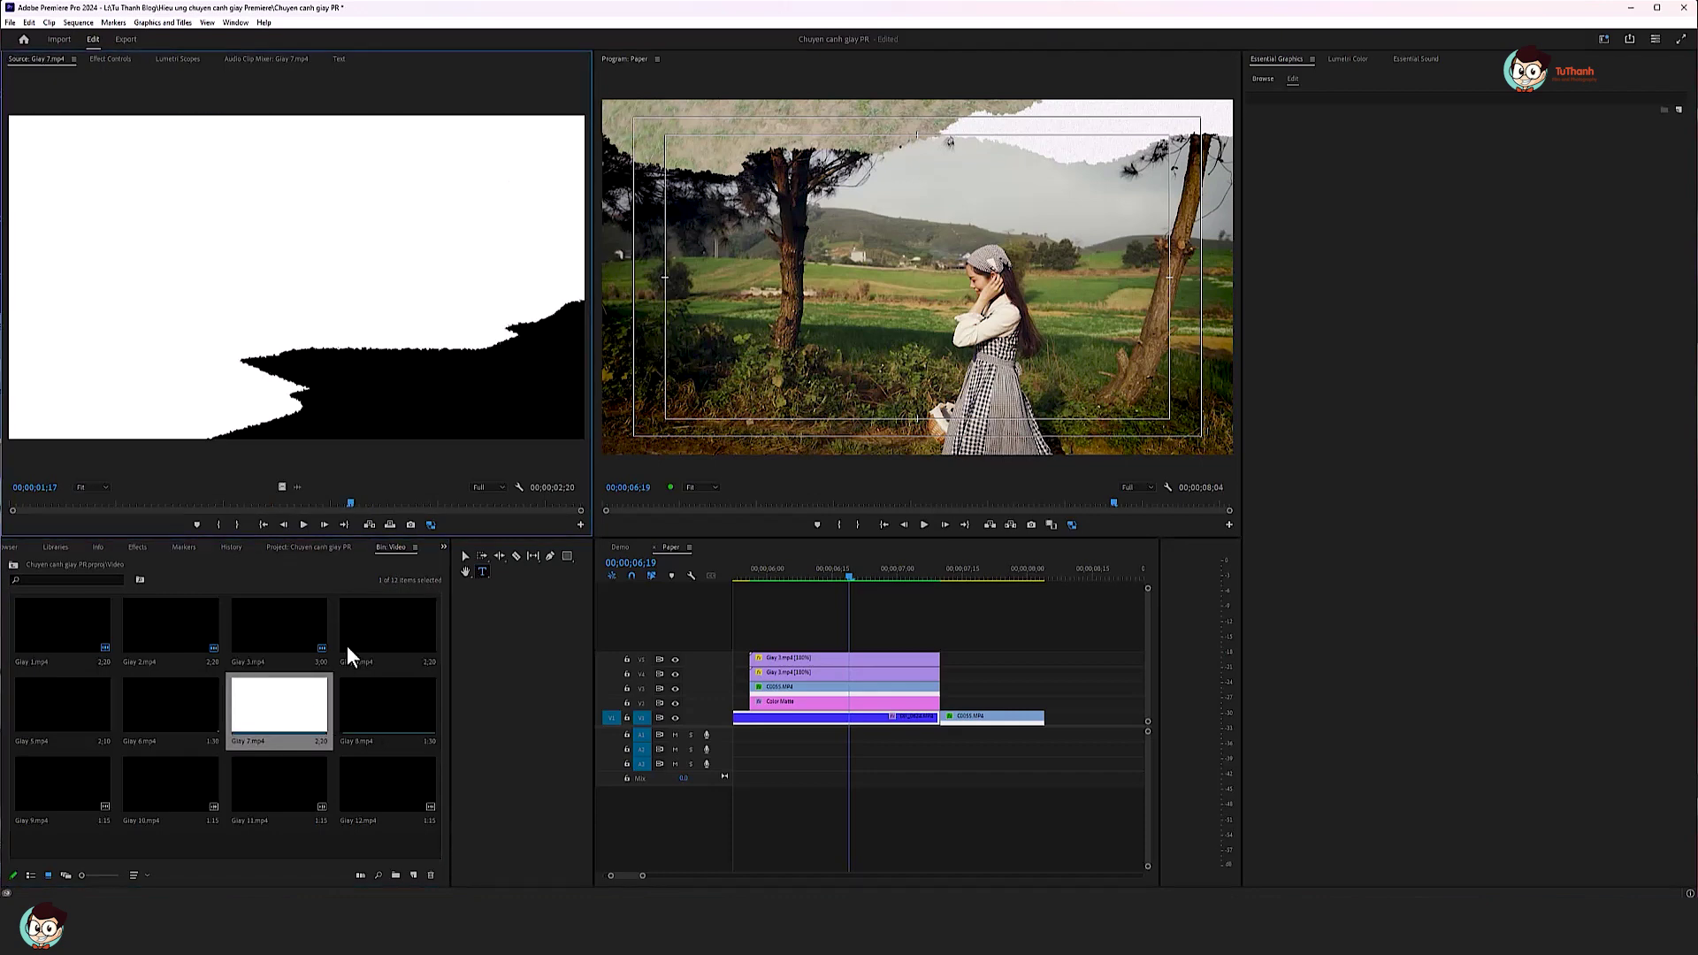
pyautogui.click(305, 546)
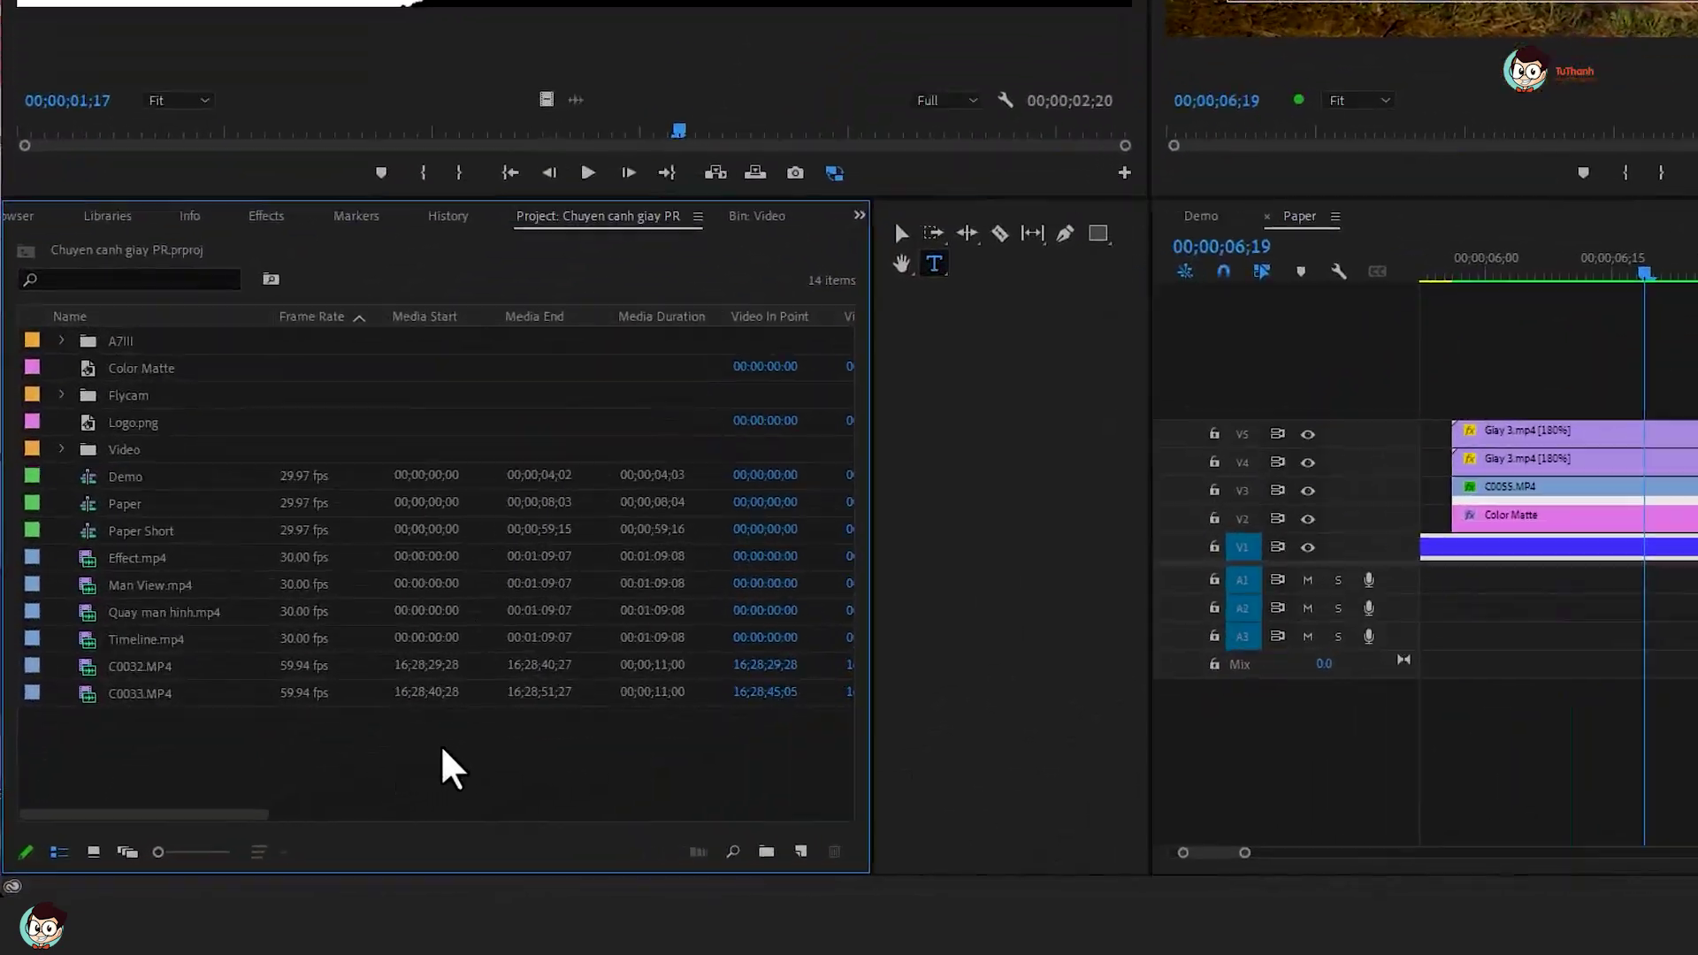
# Create a 1920×1080 Color Matte in white FFFFFF, then switch to the Demo sequence.
pyautogui.rightClick(228, 821)
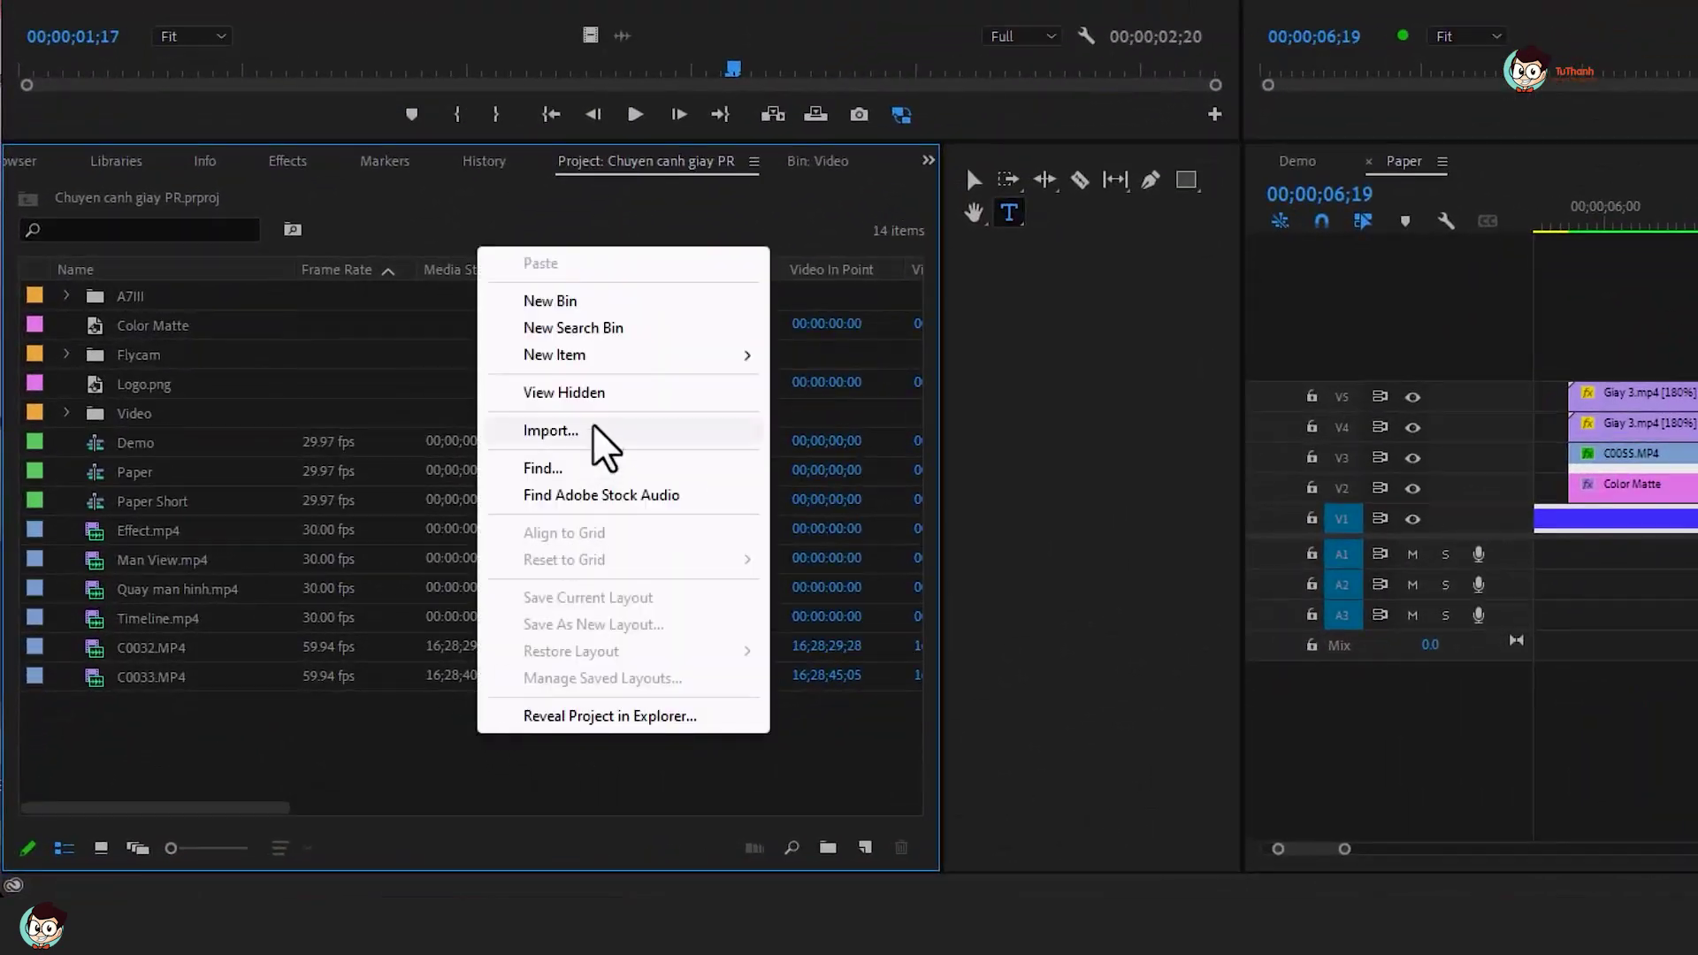
pyautogui.moveTo(597, 359)
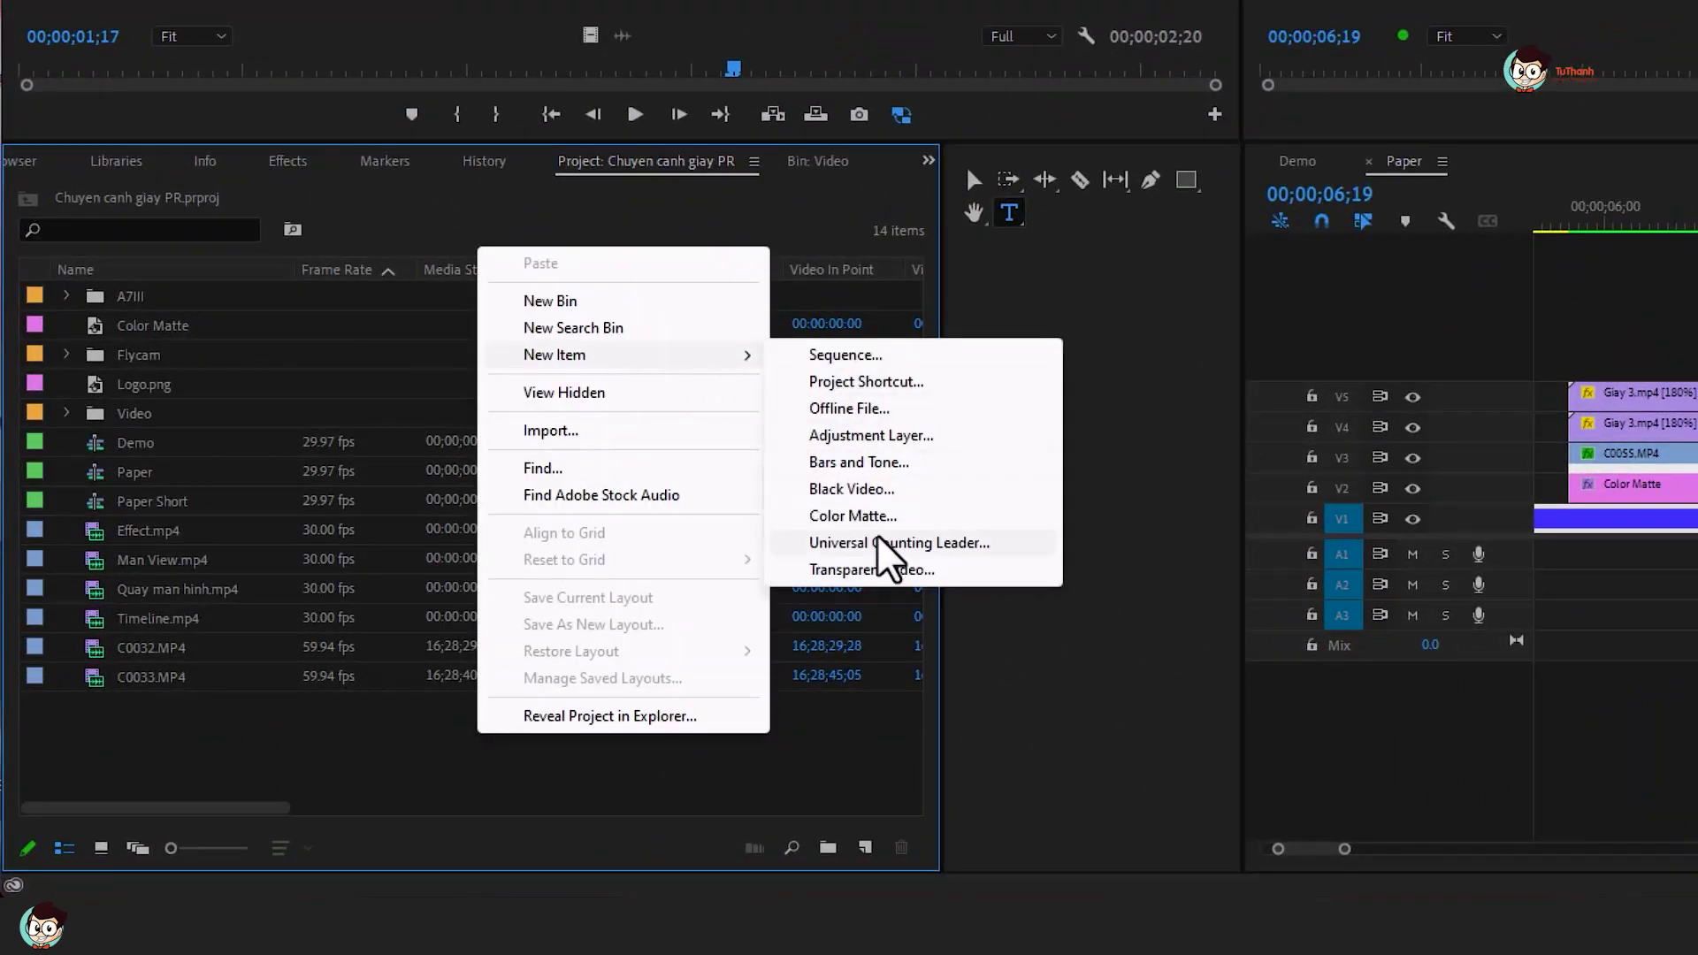
pyautogui.click(853, 516)
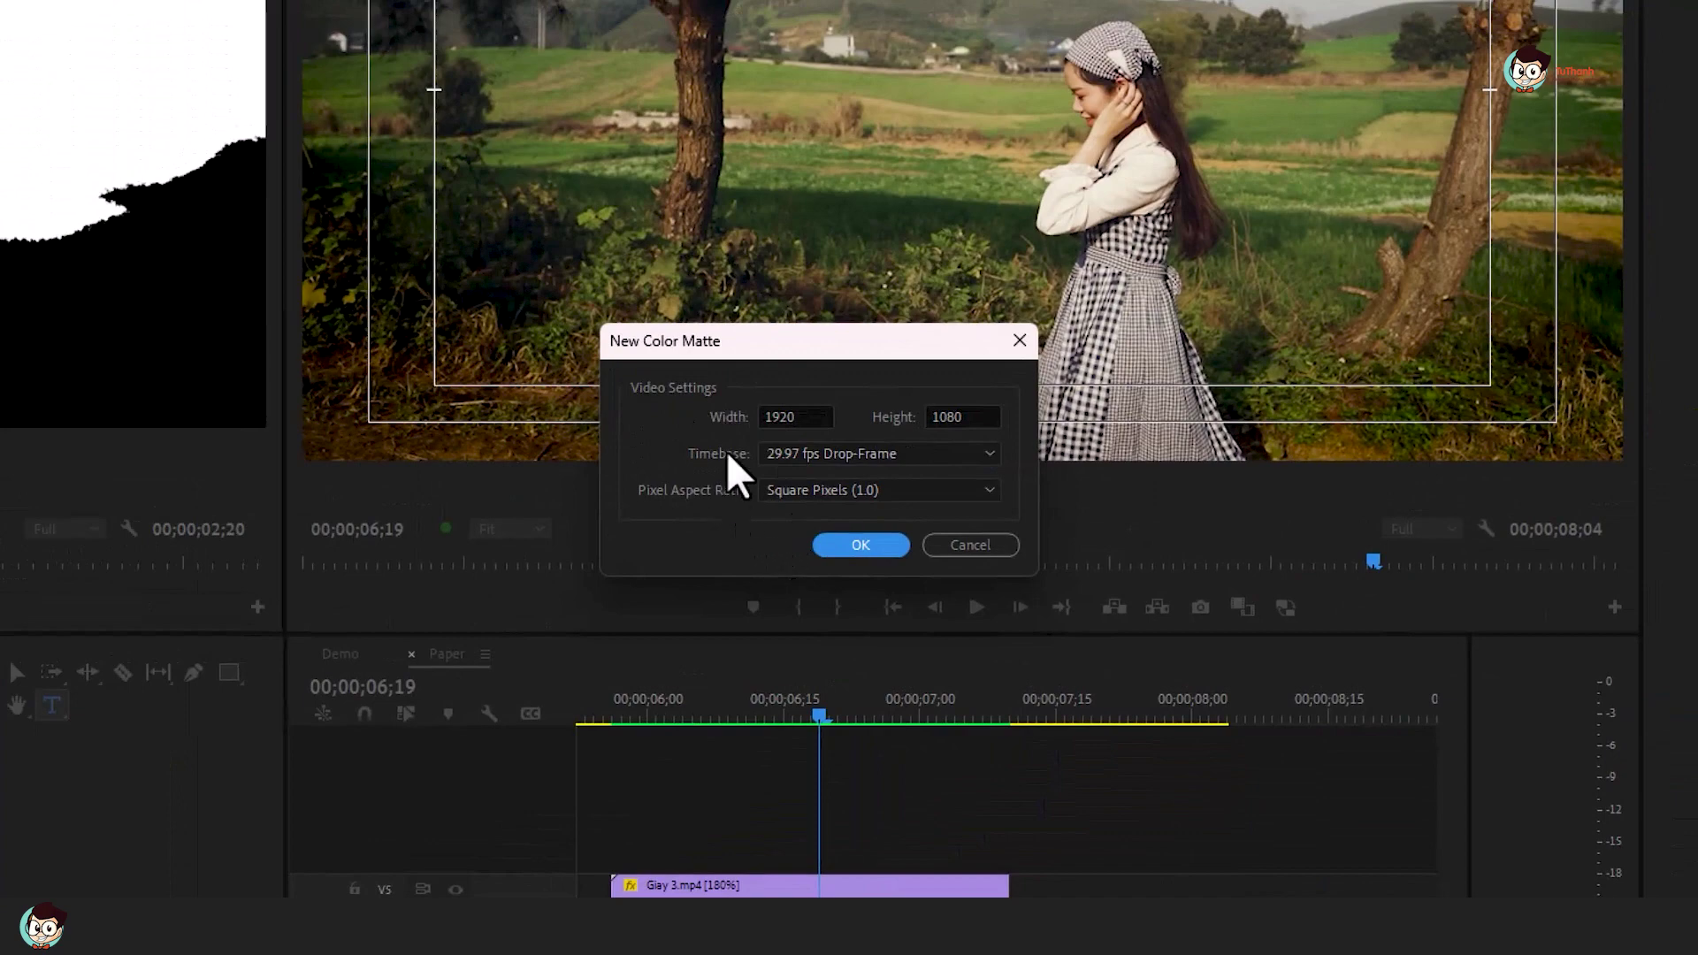
pyautogui.click(860, 545)
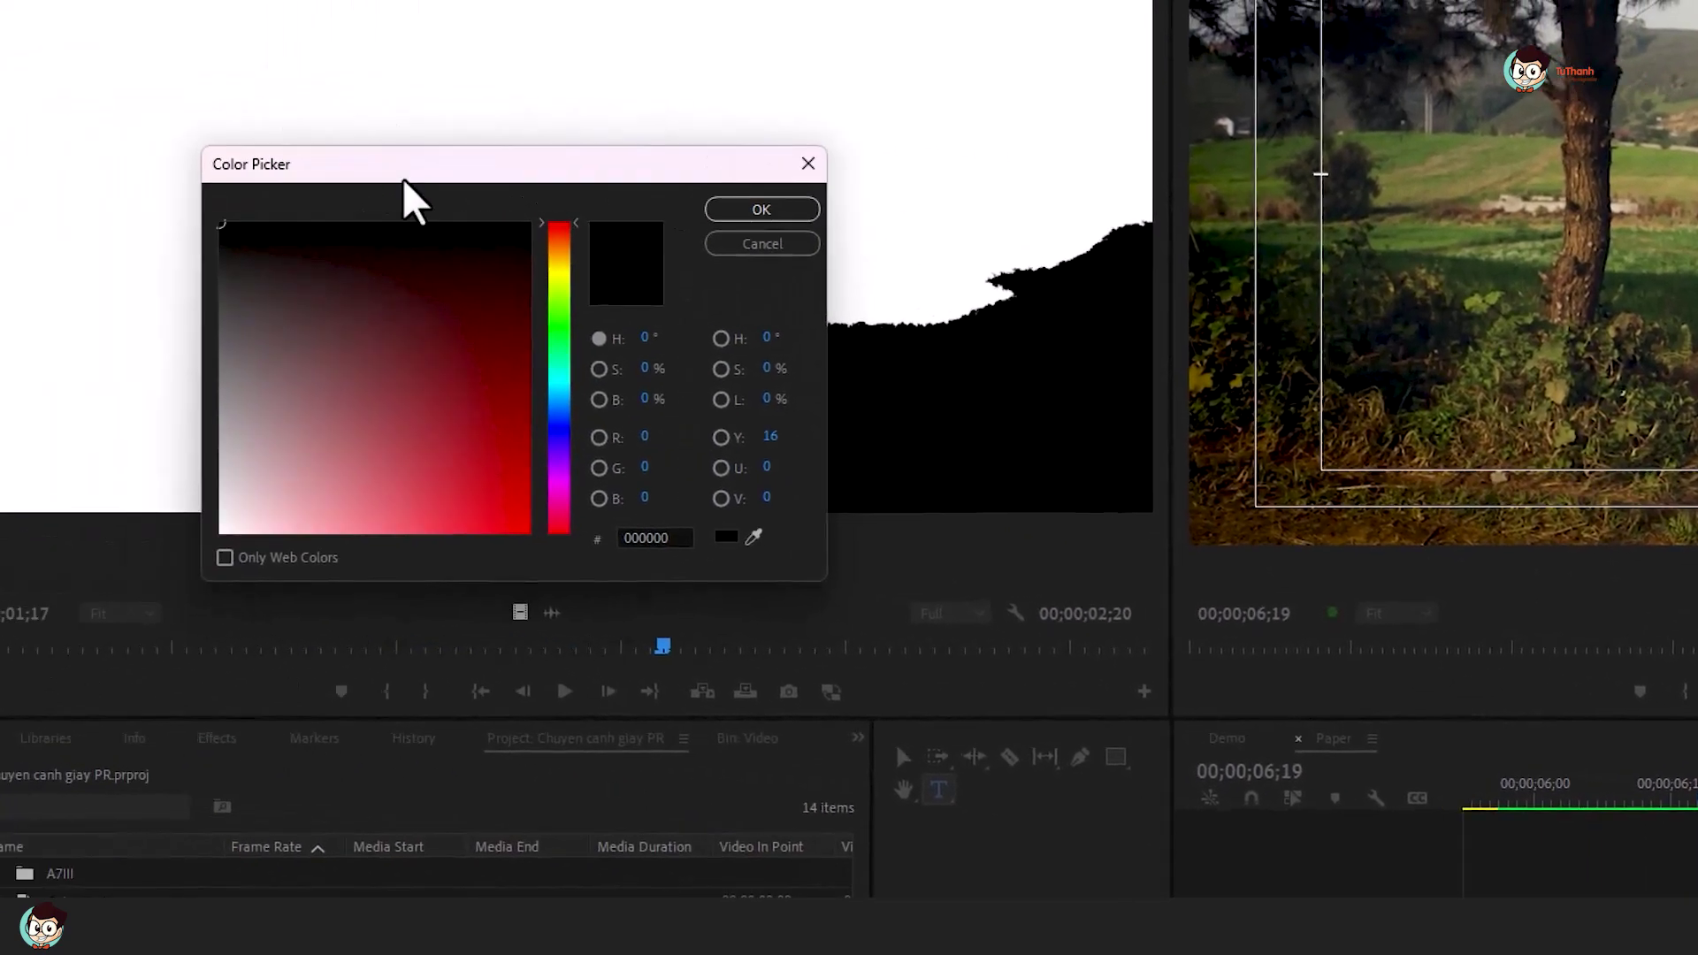
pyautogui.moveTo(416, 202); pyautogui.dragTo(1181, 335)
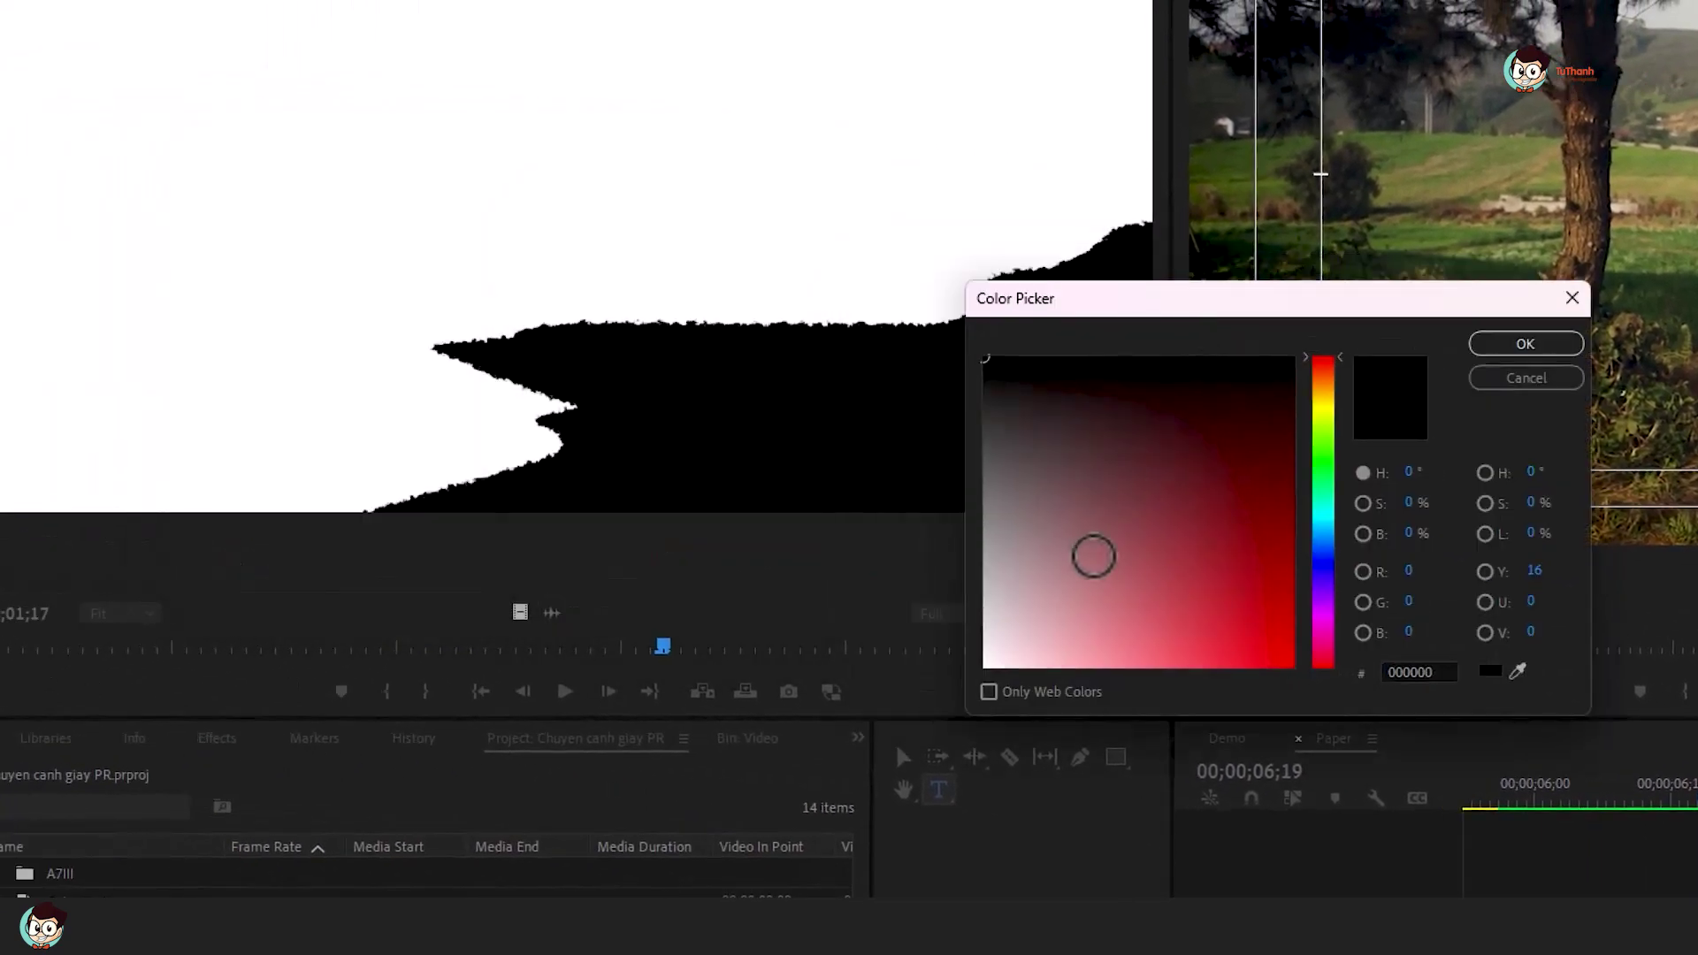
pyautogui.moveTo(1091, 558); pyautogui.dragTo(867, 740)
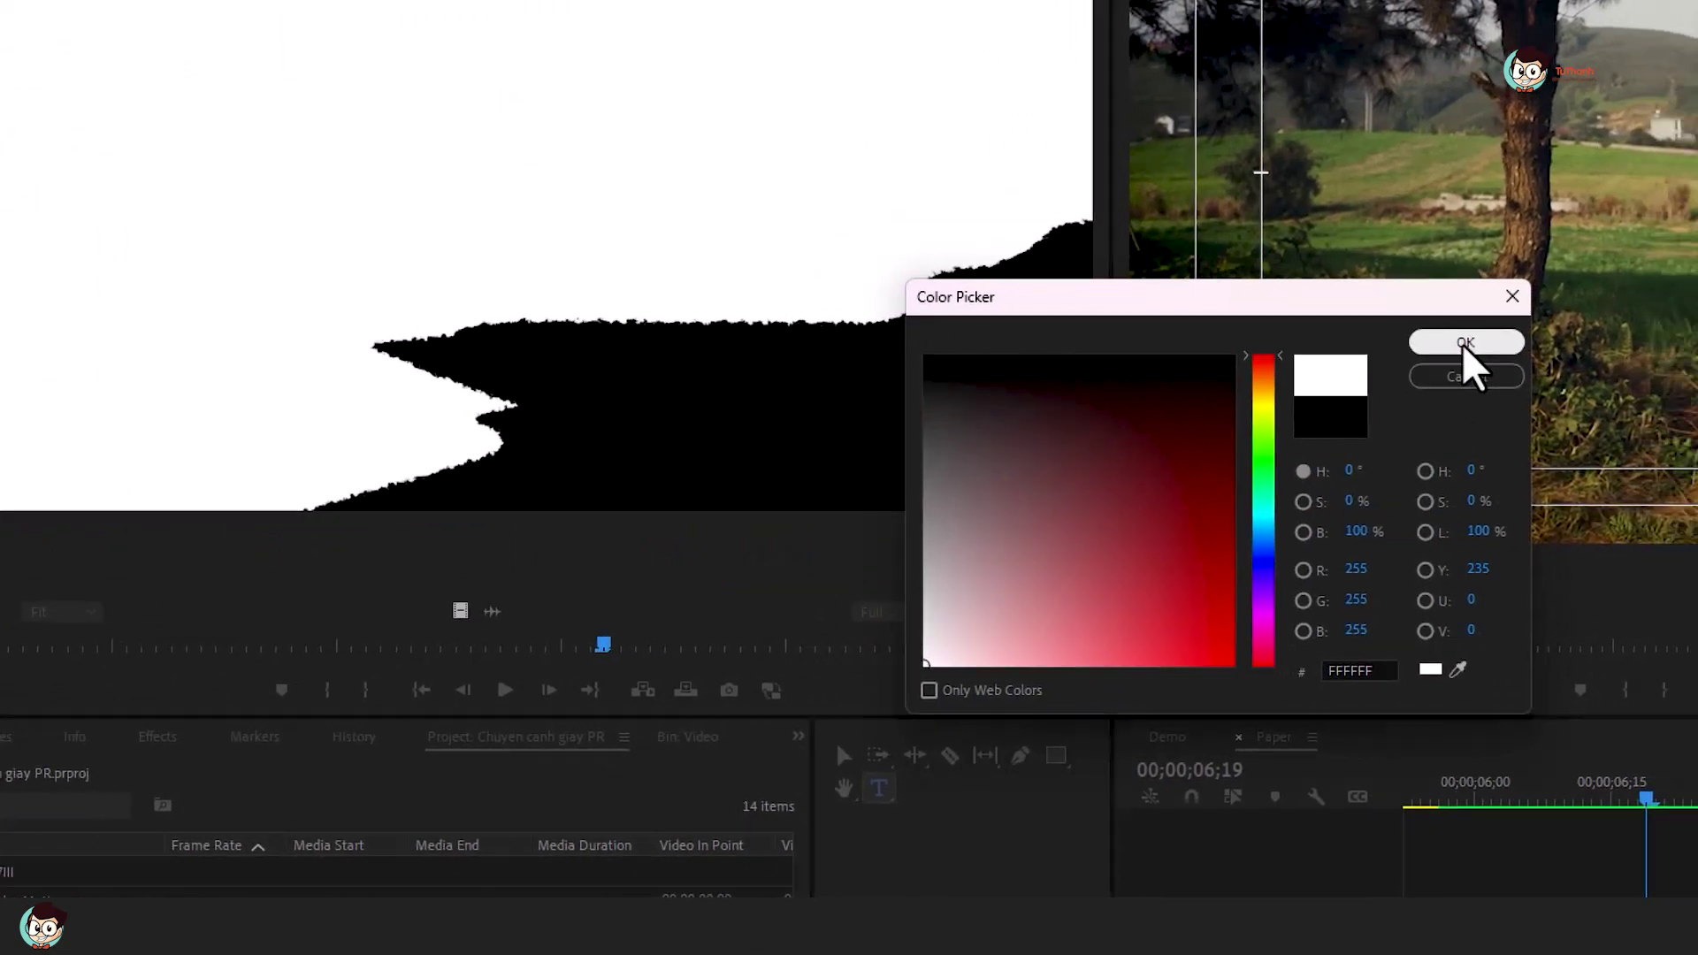
pyautogui.click(1504, 344)
pyautogui.click(1122, 579)
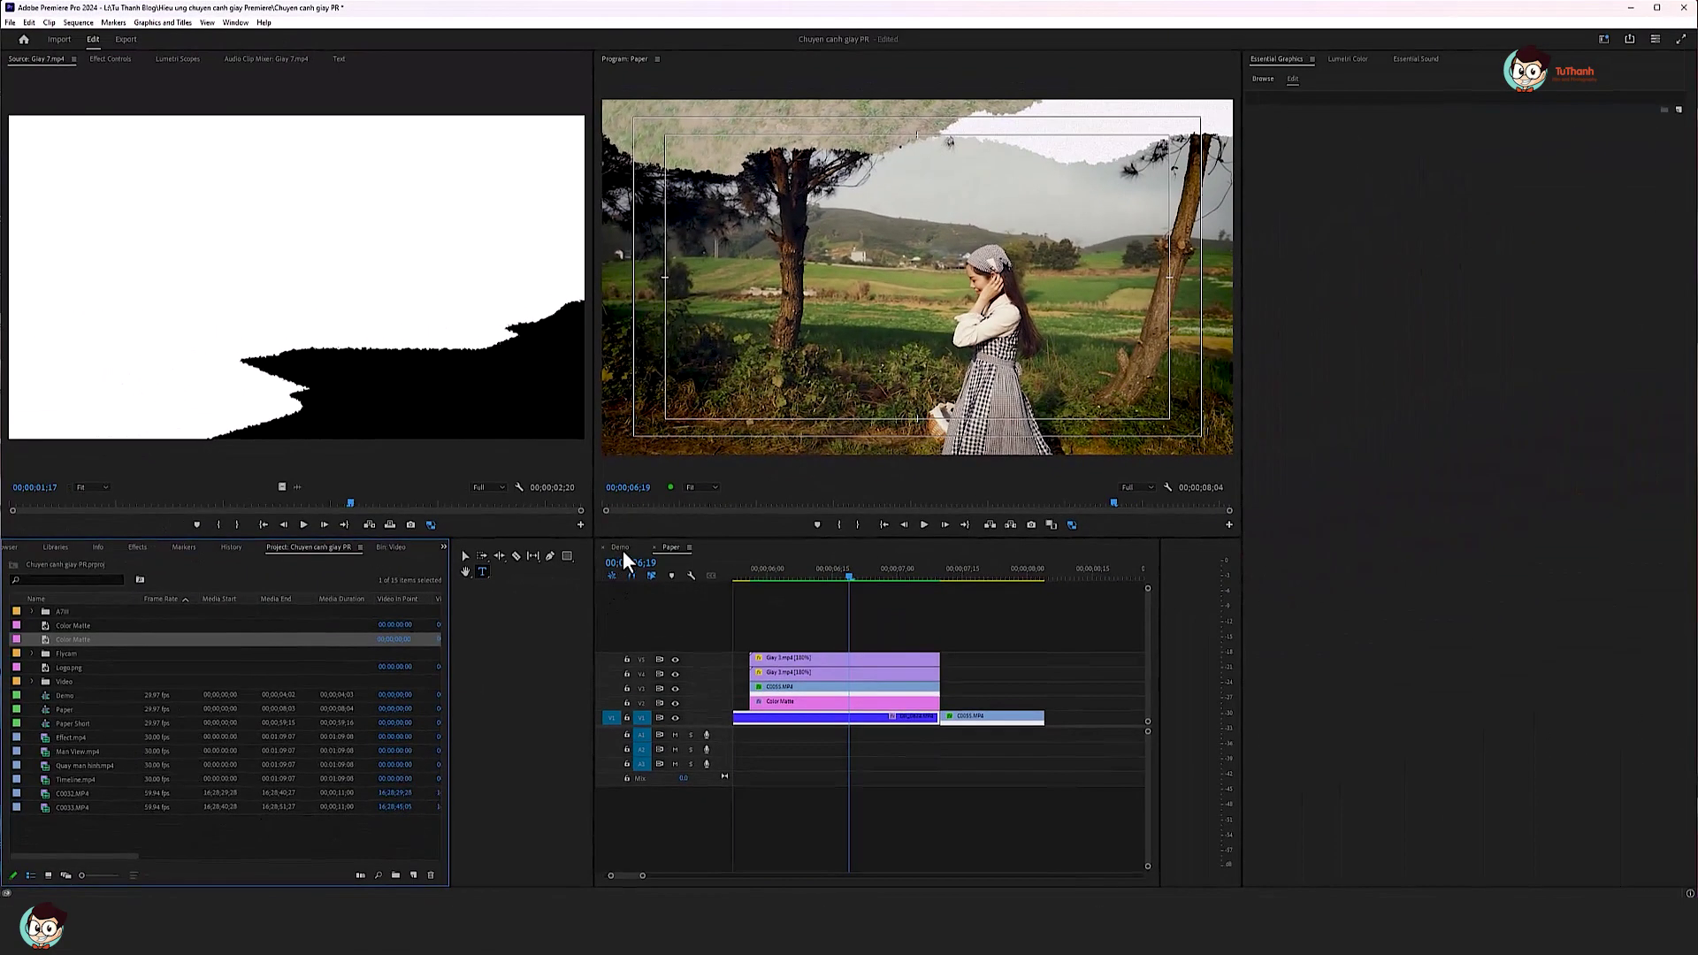
pyautogui.click(622, 550)
# Place the white Color Matte on V2 over the C0032/C0033 cut, trimmed to end at the cut.
pyautogui.moveTo(766, 573); pyautogui.dragTo(794, 578)
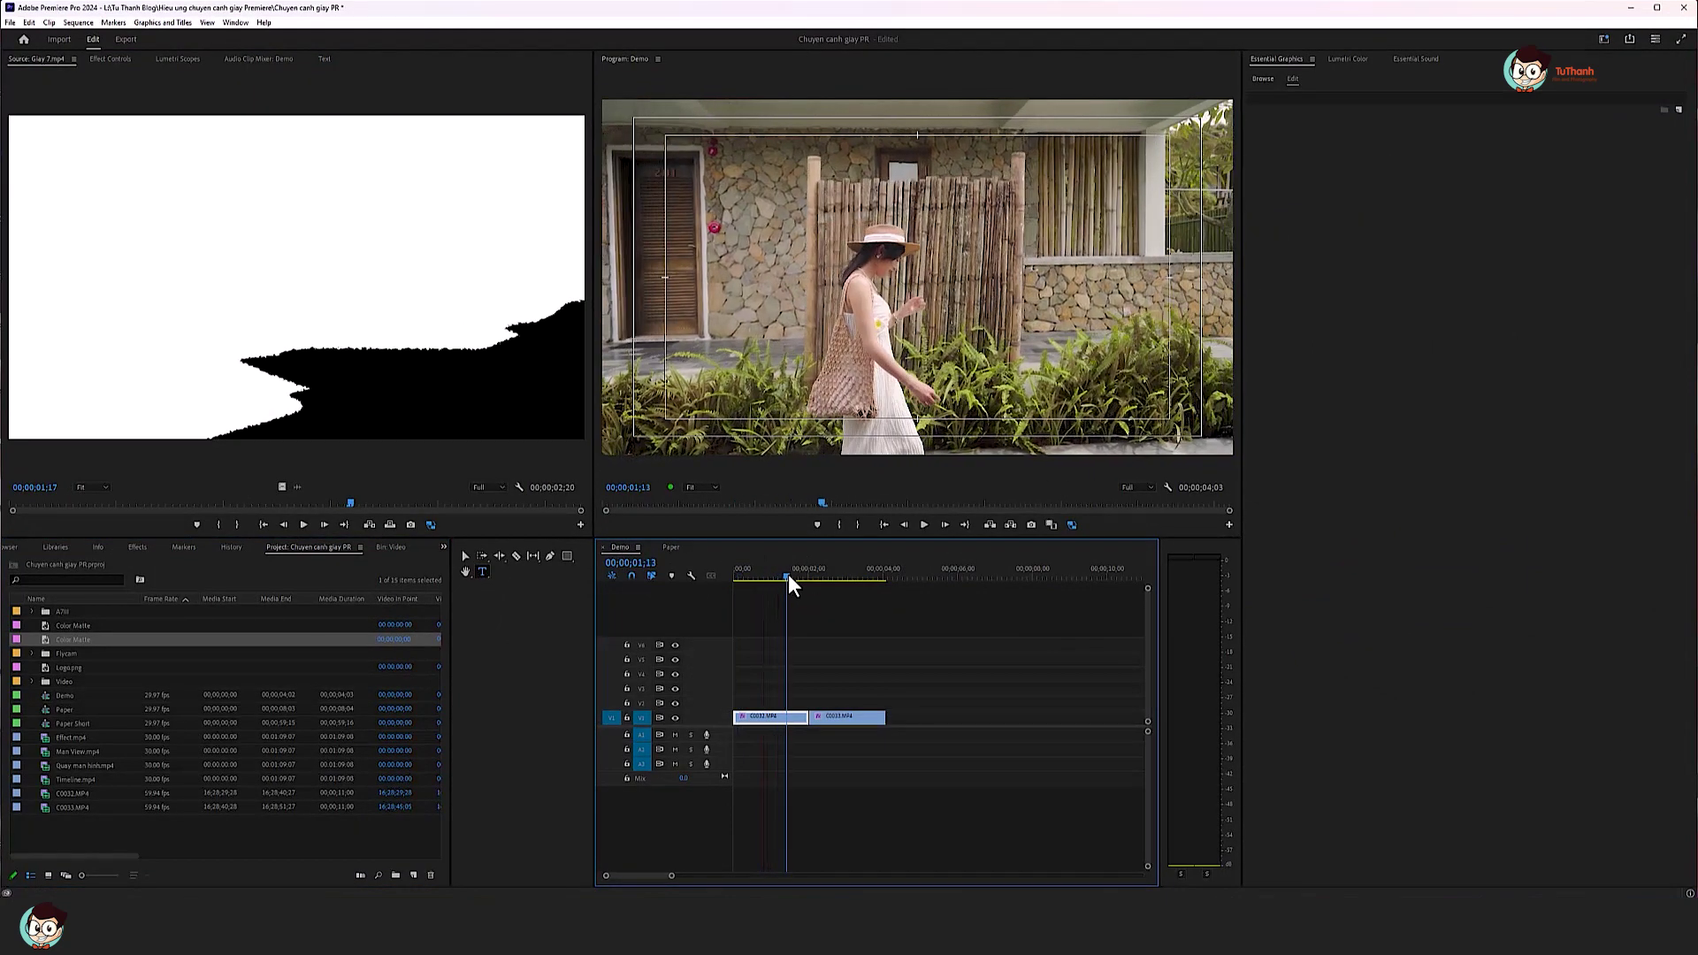
pyautogui.moveTo(793, 575); pyautogui.dragTo(783, 586)
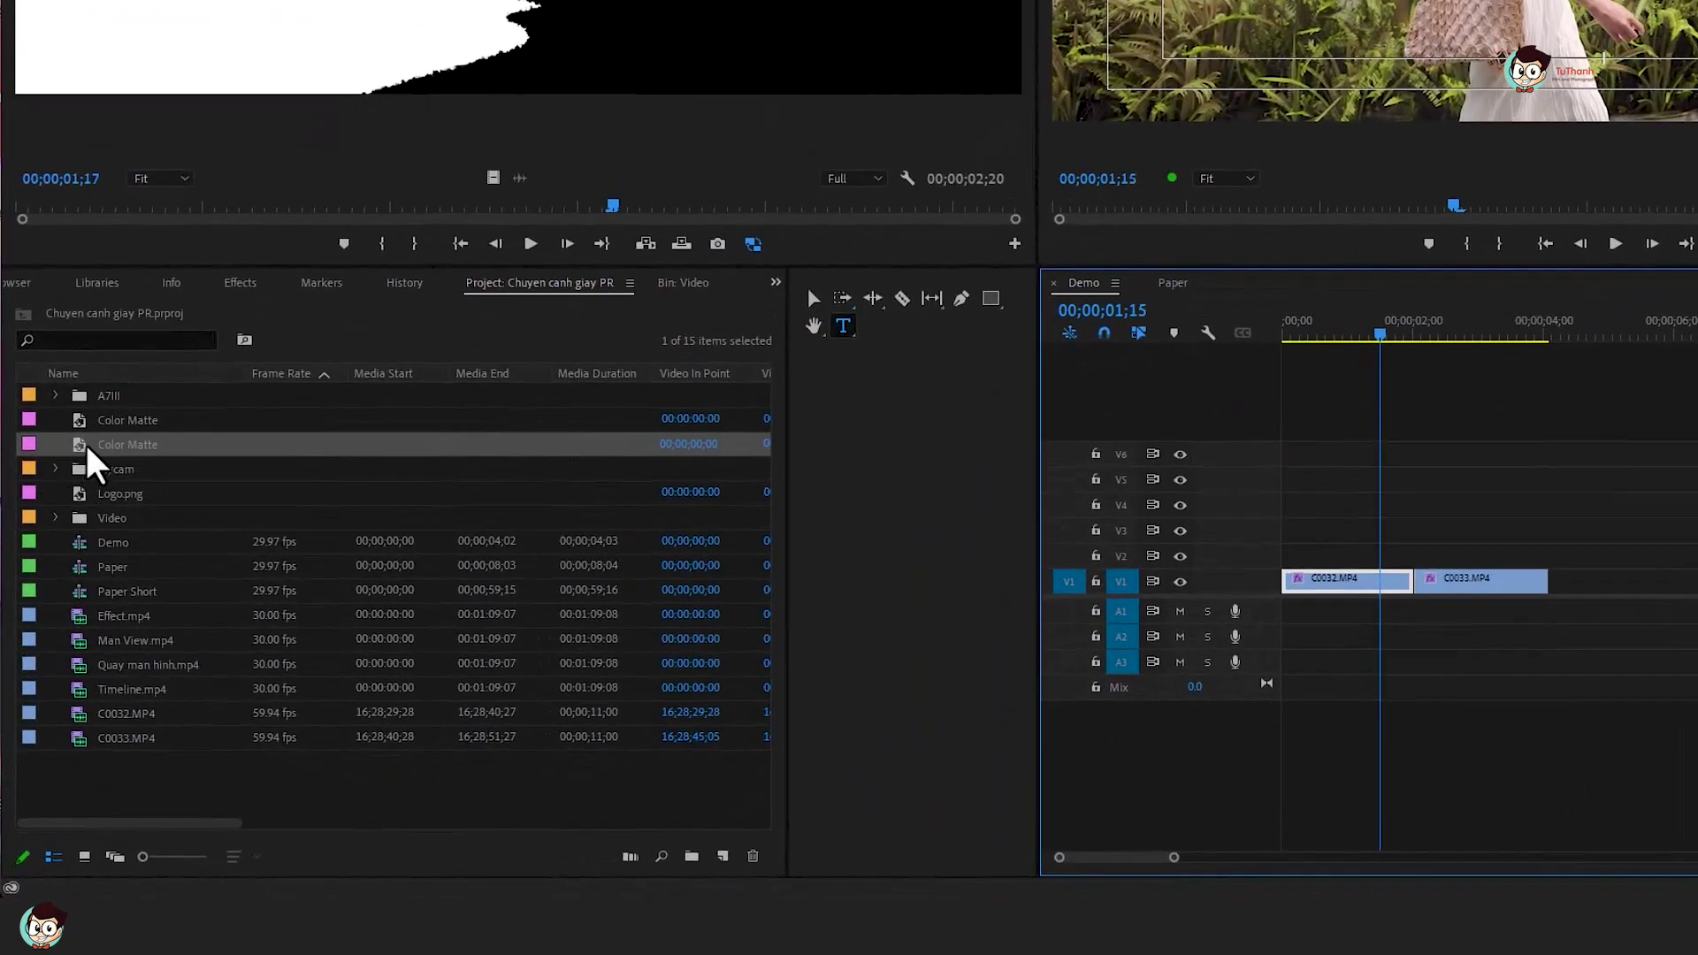
pyautogui.moveTo(62, 639); pyautogui.dragTo(695, 700)
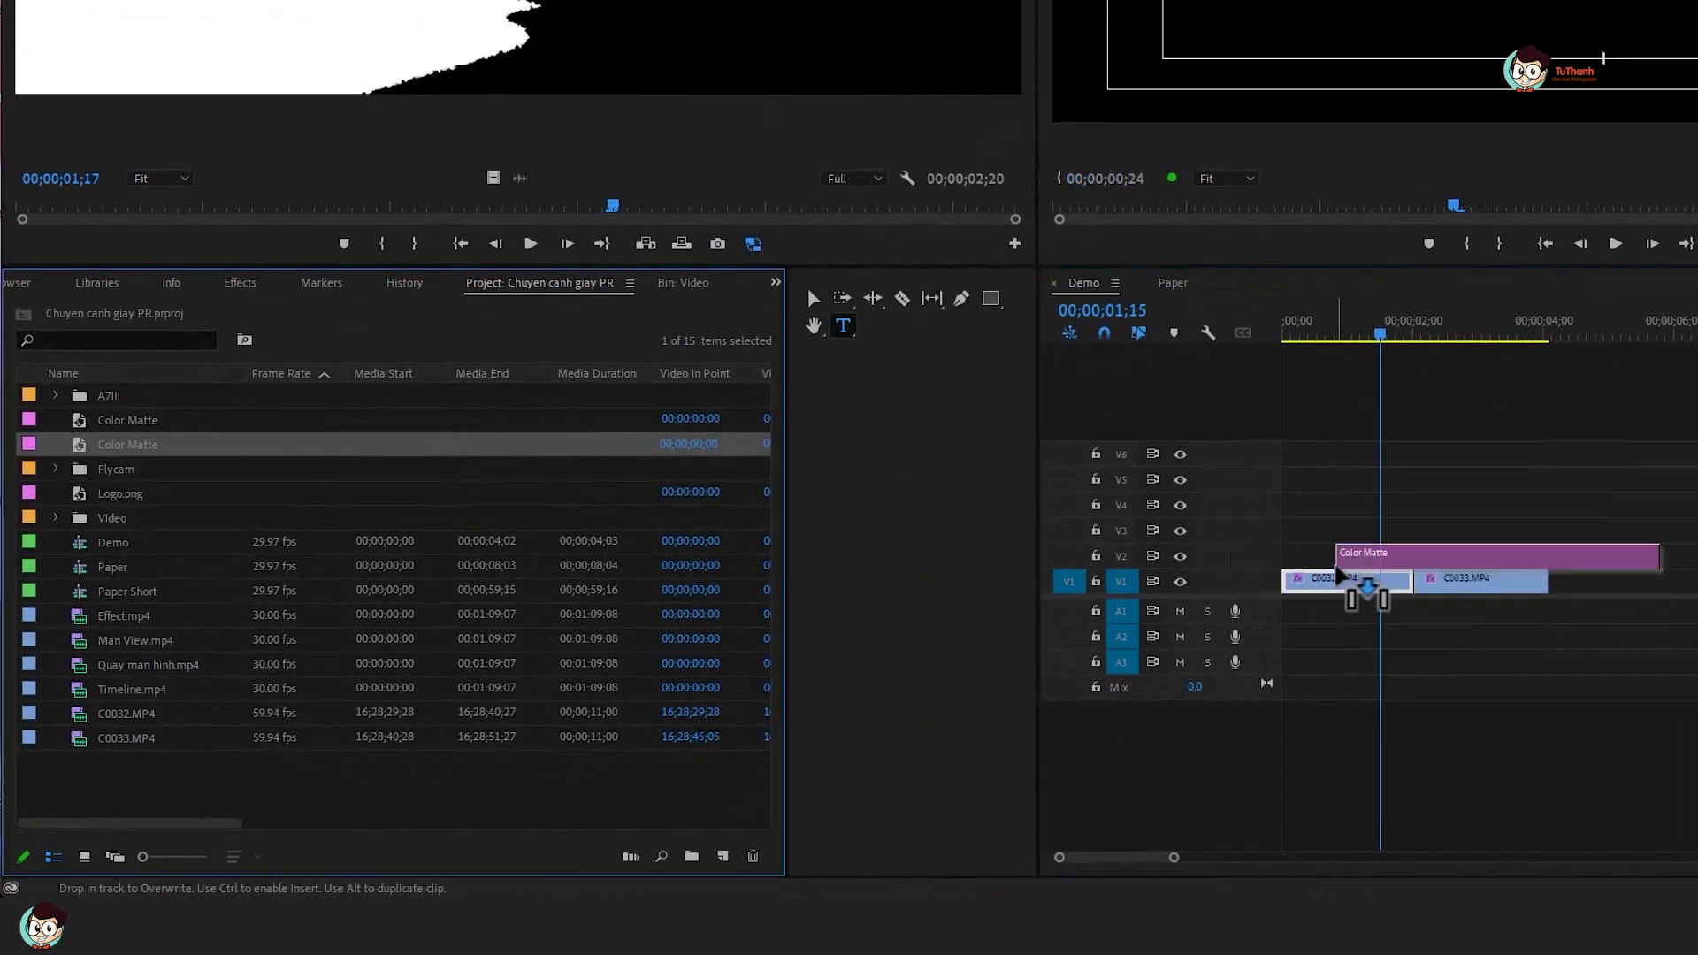
pyautogui.moveTo(1223, 550); pyautogui.dragTo(1335, 557)
pyautogui.moveTo(1641, 560); pyautogui.dragTo(1412, 558)
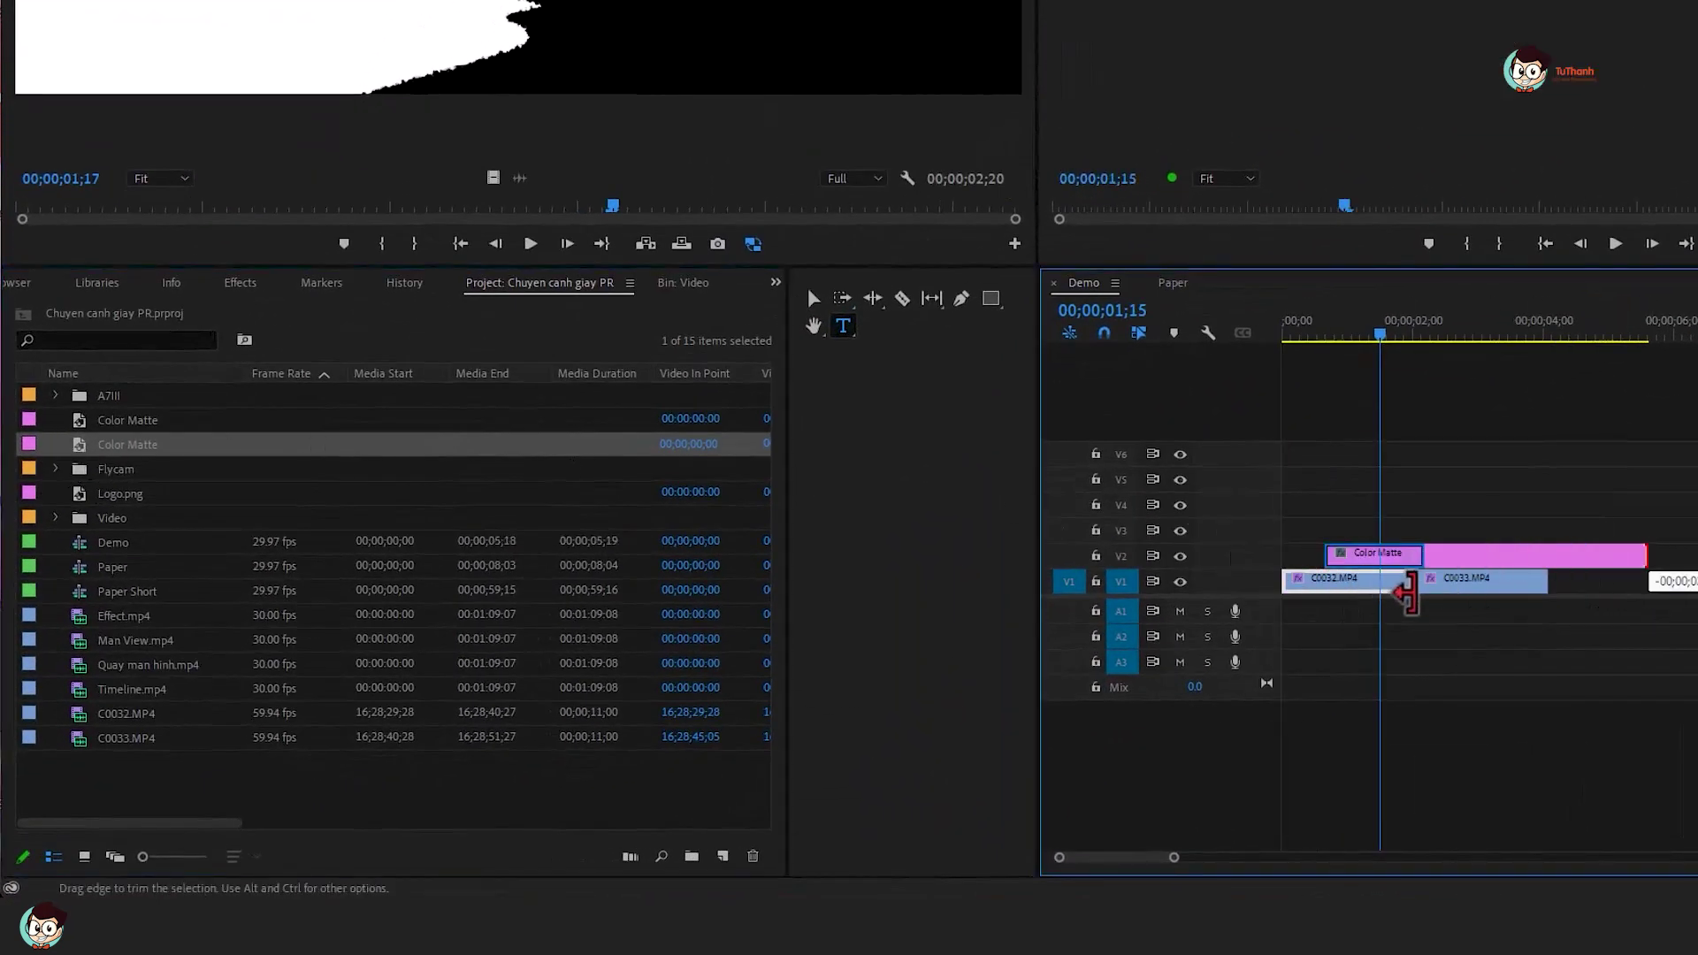
pyautogui.moveTo(1404, 333); pyautogui.dragTo(1415, 336)
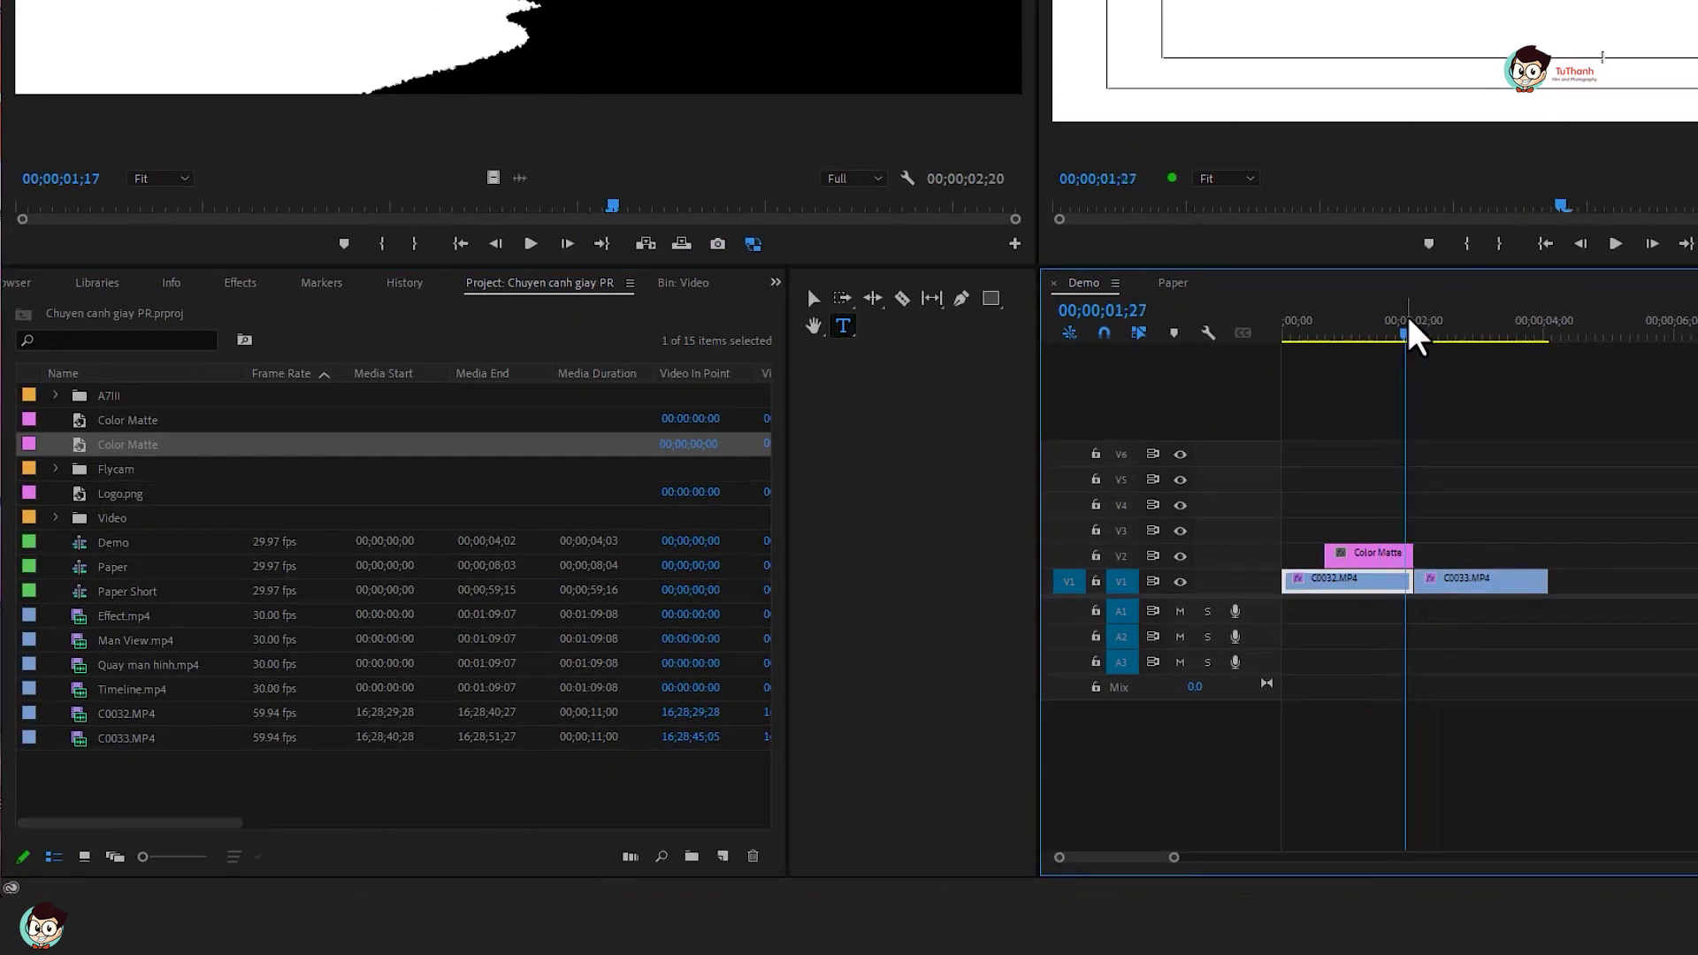
pyautogui.doubleClick(73, 525)
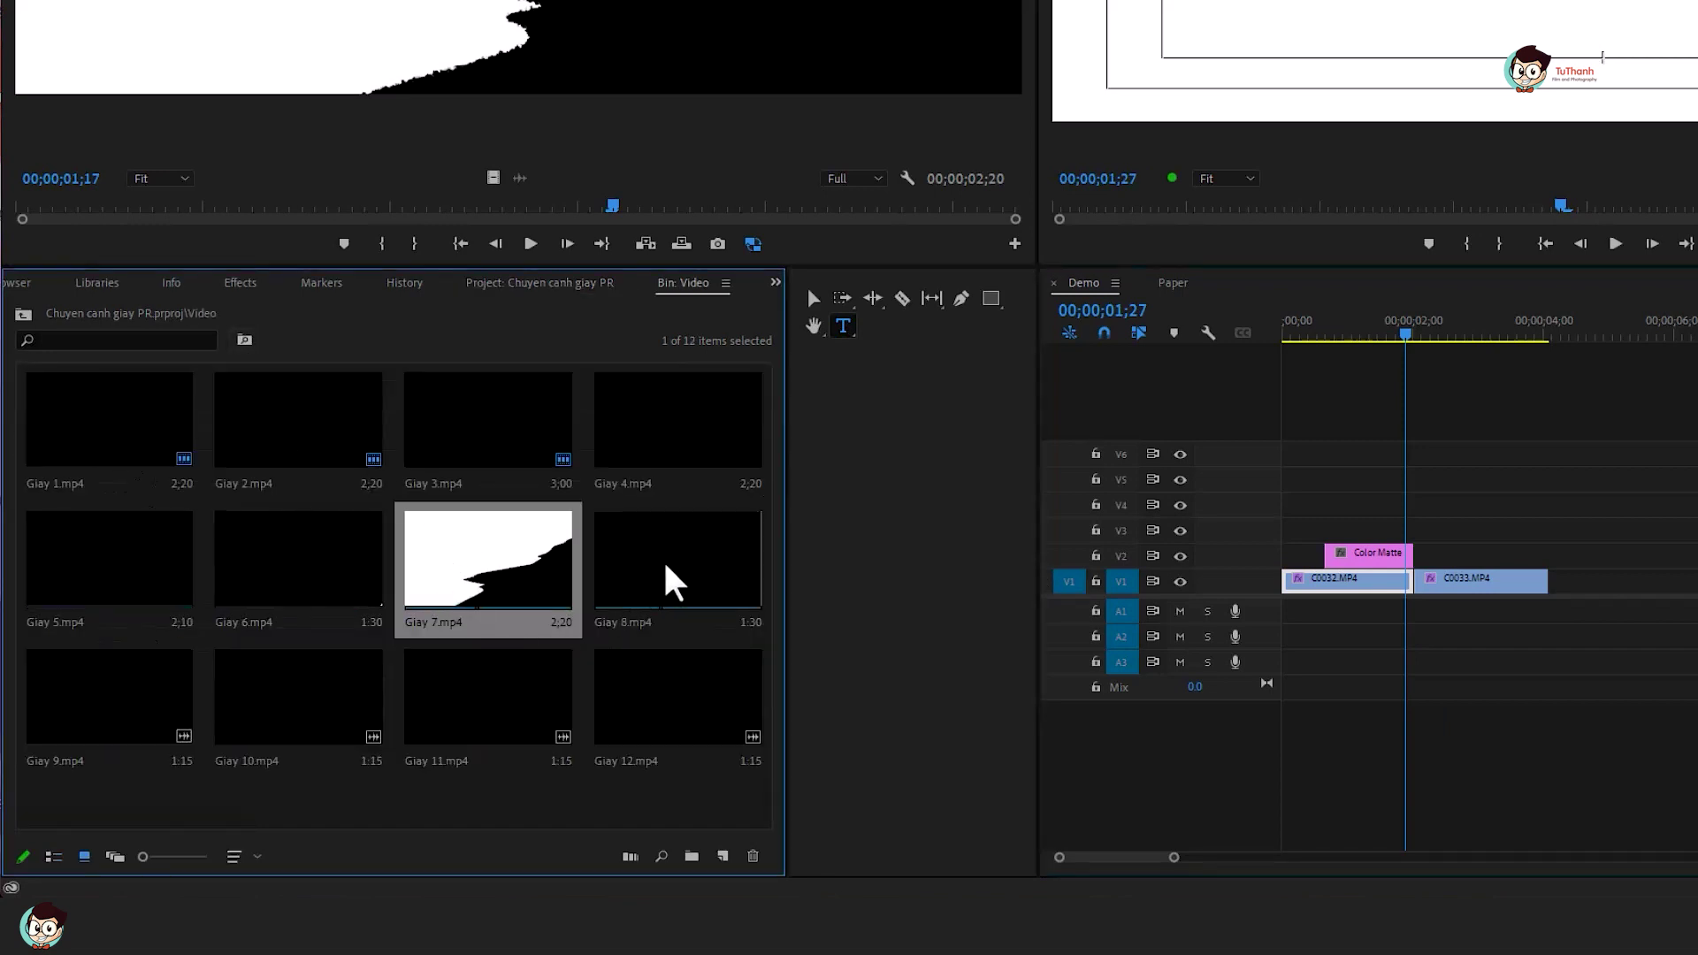
# Put Giay 6.mp4 on V4 and Alt-drag a duplicate onto V5 above it.
pyautogui.doubleClick(616, 732)
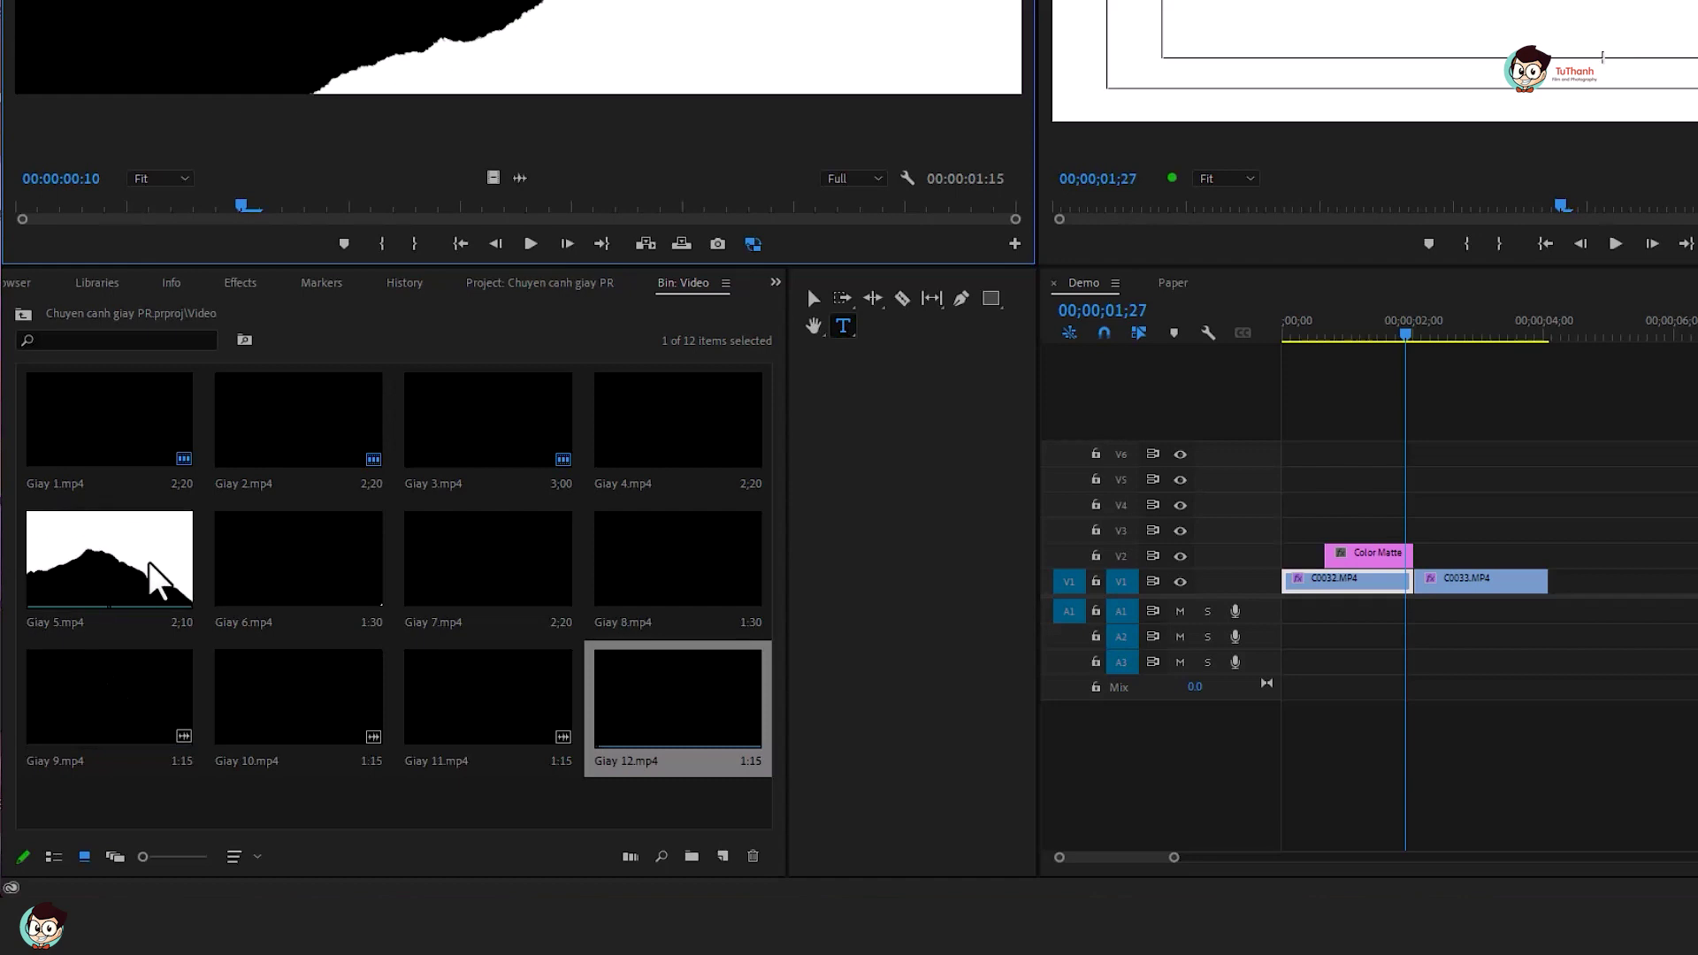
pyautogui.moveTo(285, 569)
pyautogui.mouseDown()
pyautogui.moveTo(1406, 543)
pyautogui.moveTo(1455, 506)
pyautogui.mouseUp()
pyautogui.press('=')
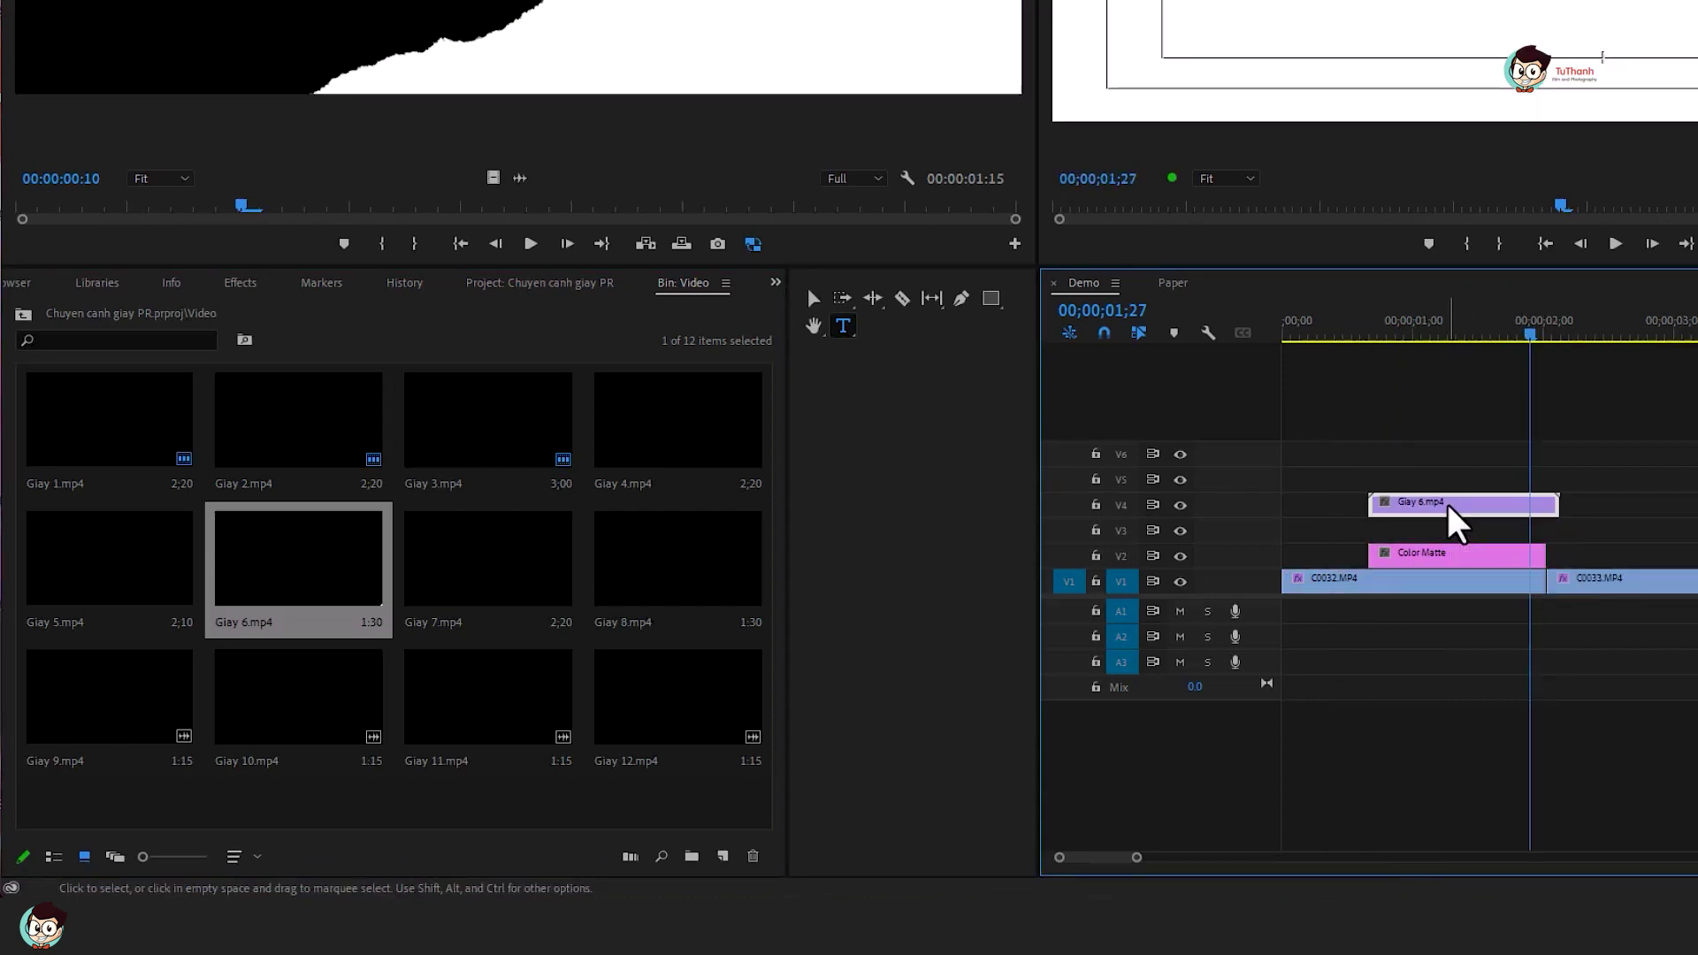
pyautogui.keyDown('alt'); pyautogui.moveTo(1455, 507); pyautogui.dragTo(1455, 480); pyautogui.keyUp('alt')
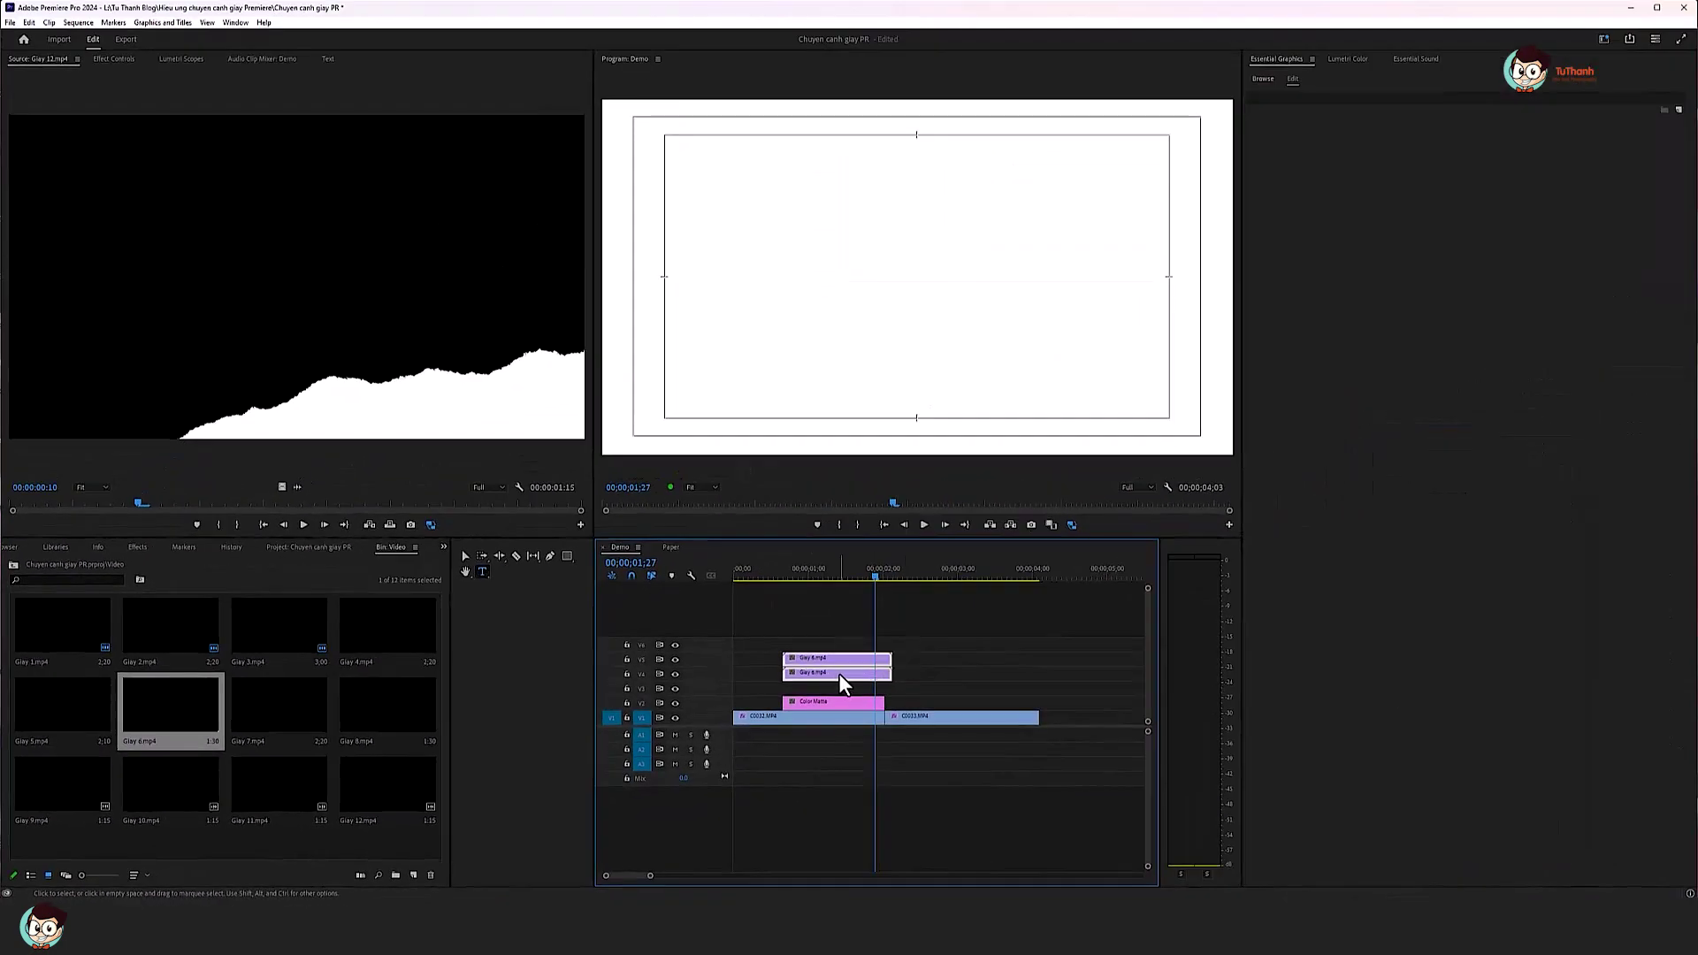
pyautogui.rightClick(840, 674)
# Speed both Giay 6.mp4 clips to 120% and align them and the Color Matte over one span.
pyautogui.click(892, 458)
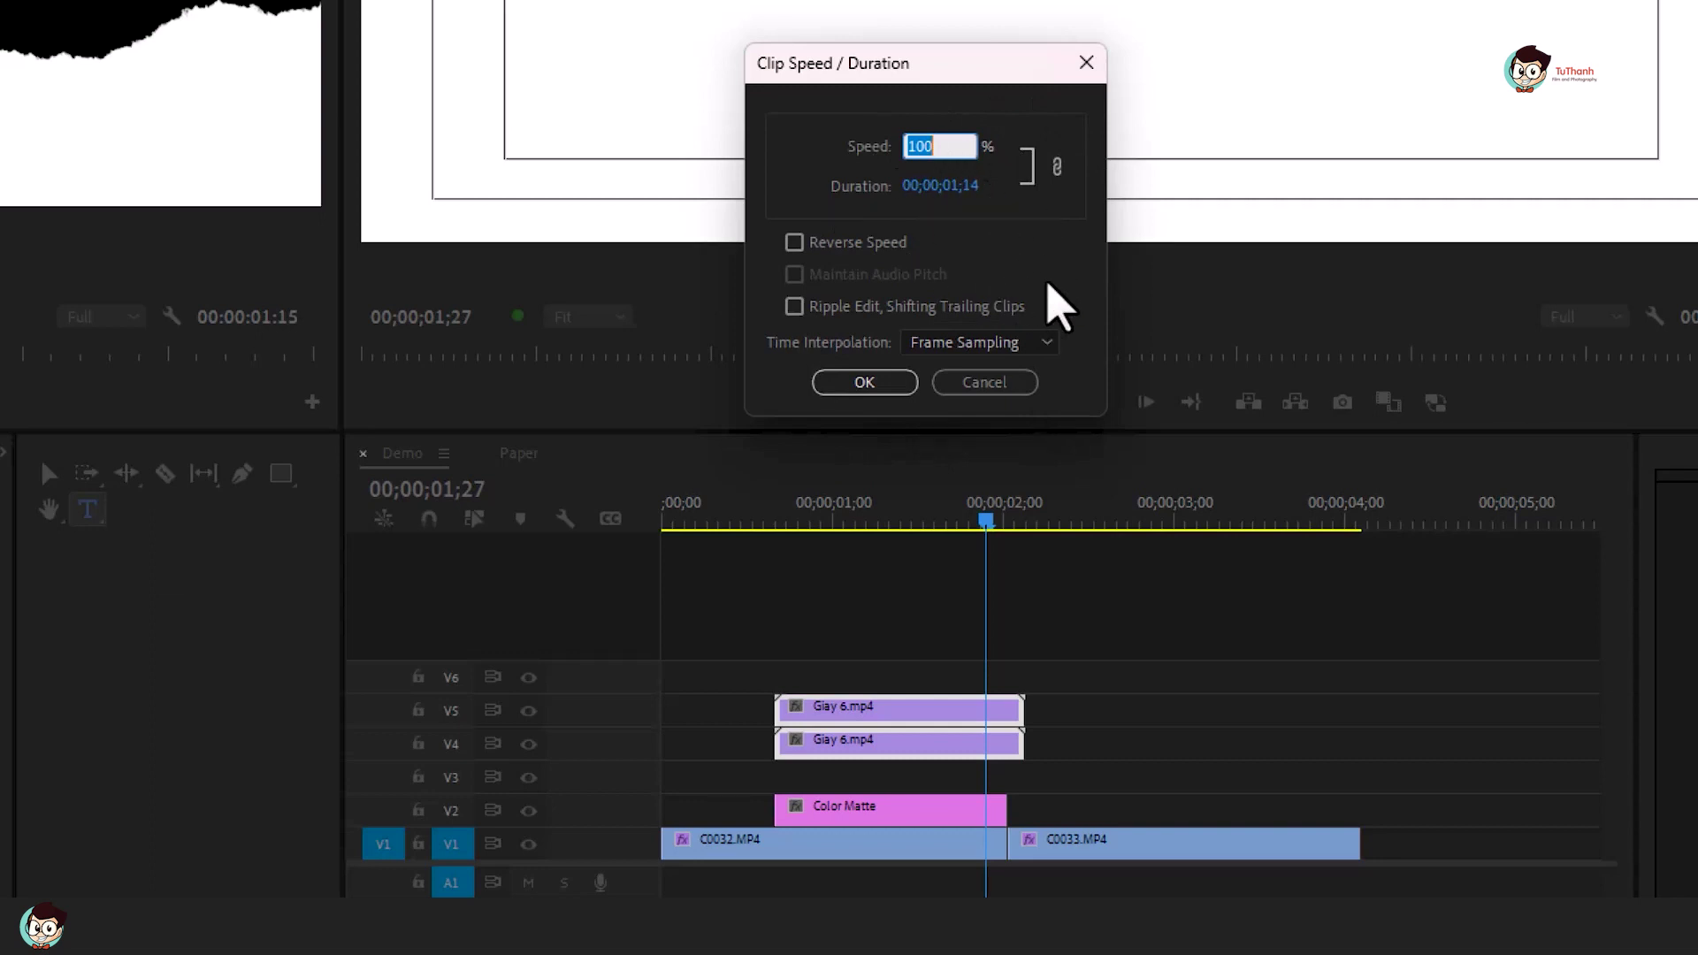
pyautogui.press('Return')
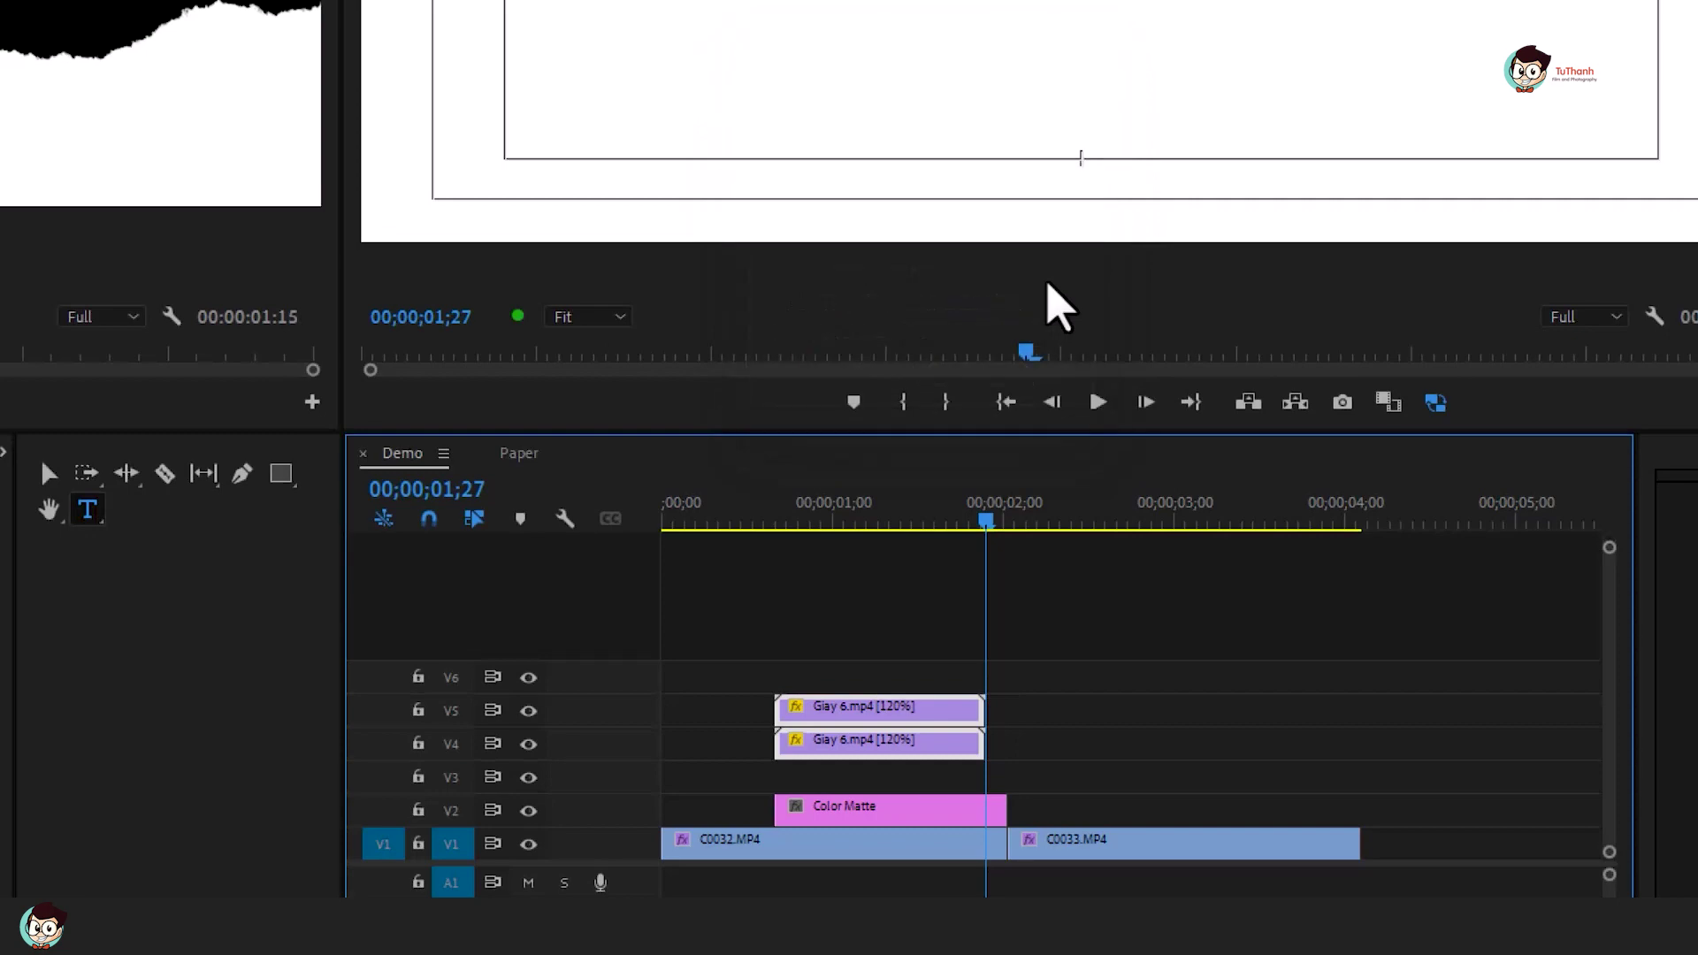
pyautogui.moveTo(831, 715); pyautogui.dragTo(854, 716)
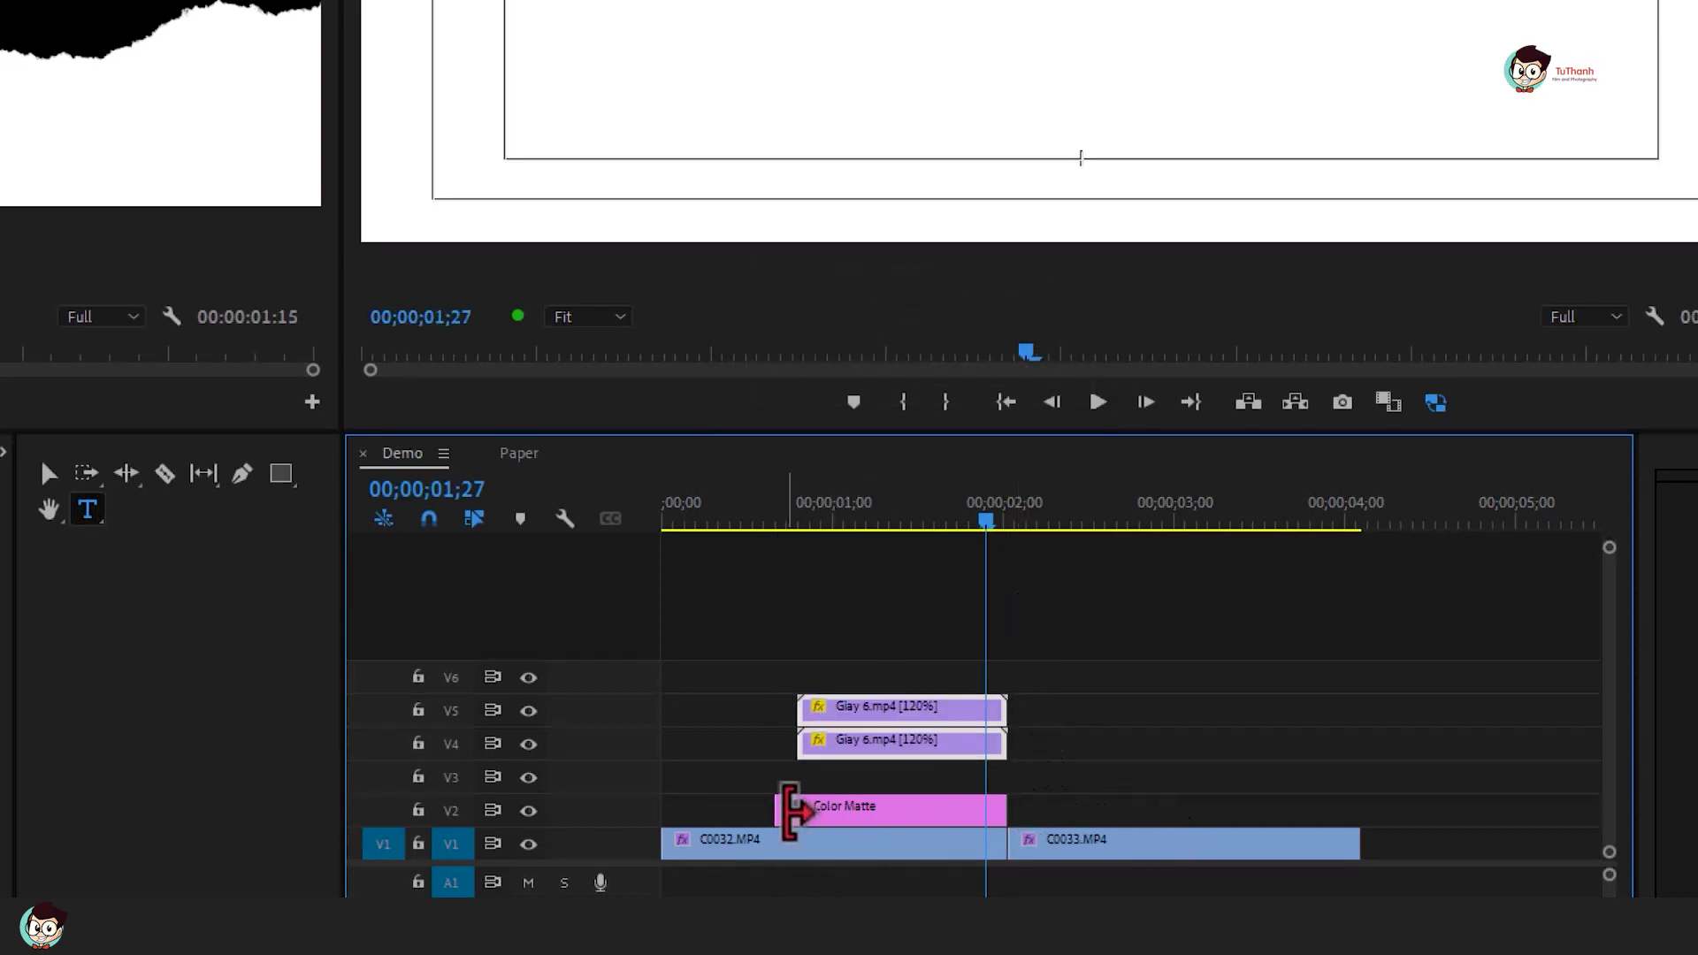
pyautogui.moveTo(780, 806); pyautogui.dragTo(798, 806)
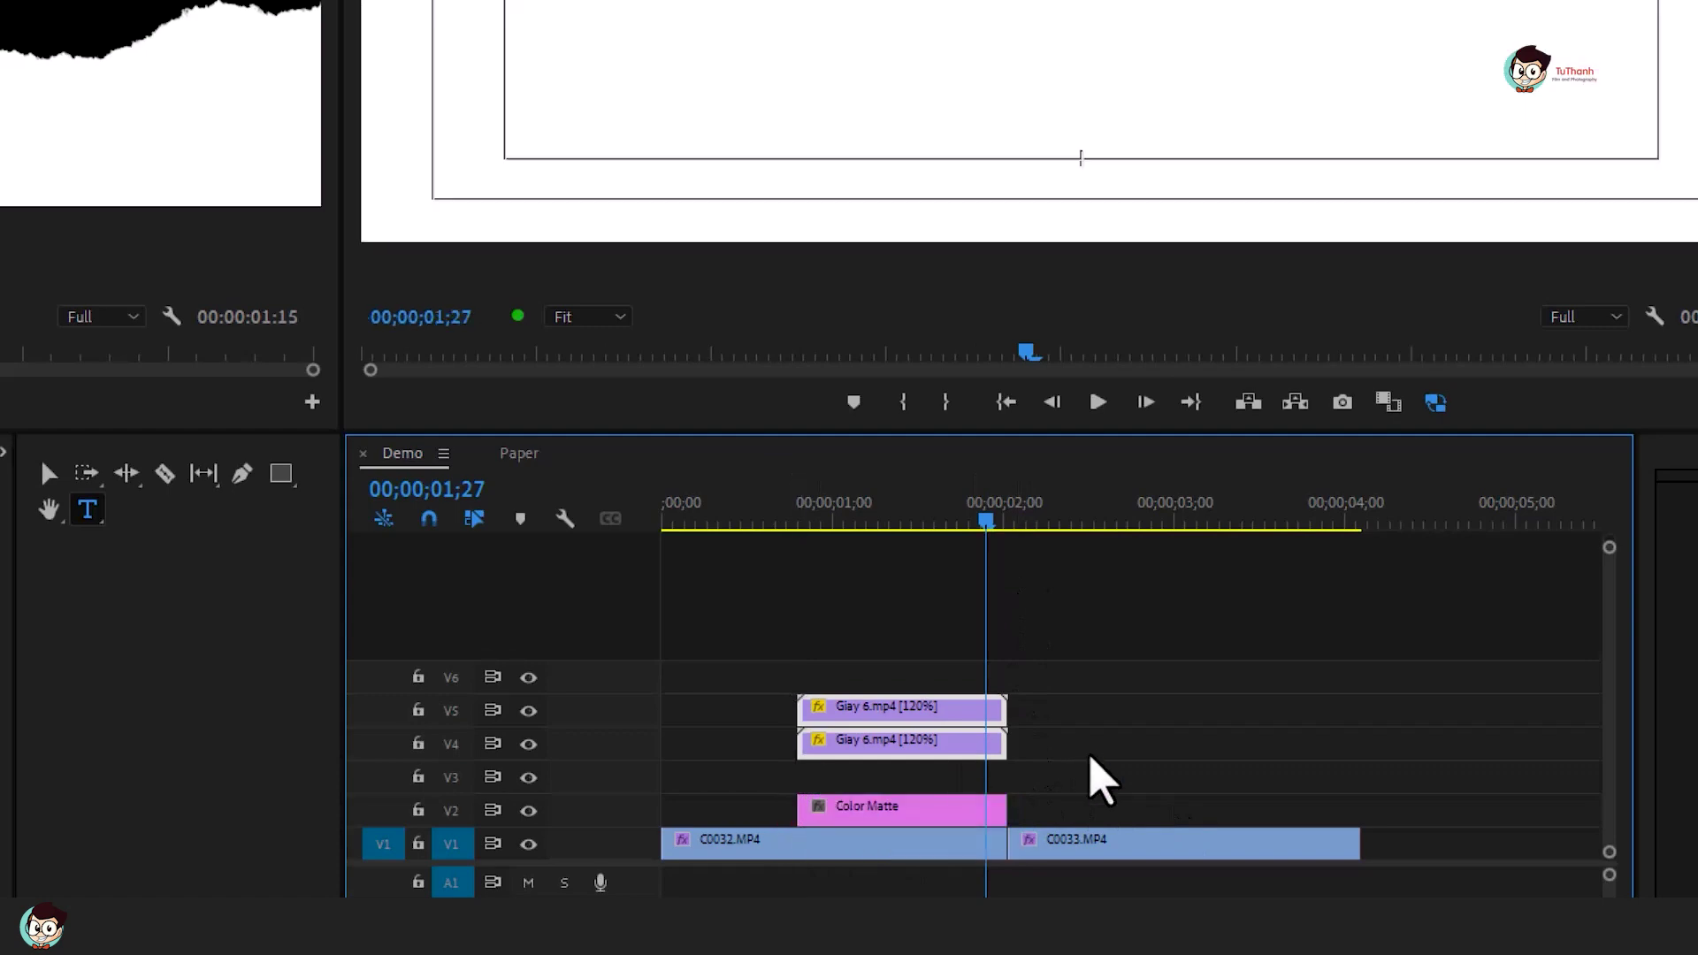
# Move C0033.MP4 to V3 and split it where the Color Matte ends, returning the remainder to V1.
pyautogui.moveTo(1089, 845)
pyautogui.mouseDown()
pyautogui.moveTo(1106, 797)
pyautogui.moveTo(993, 776)
pyautogui.mouseUp()
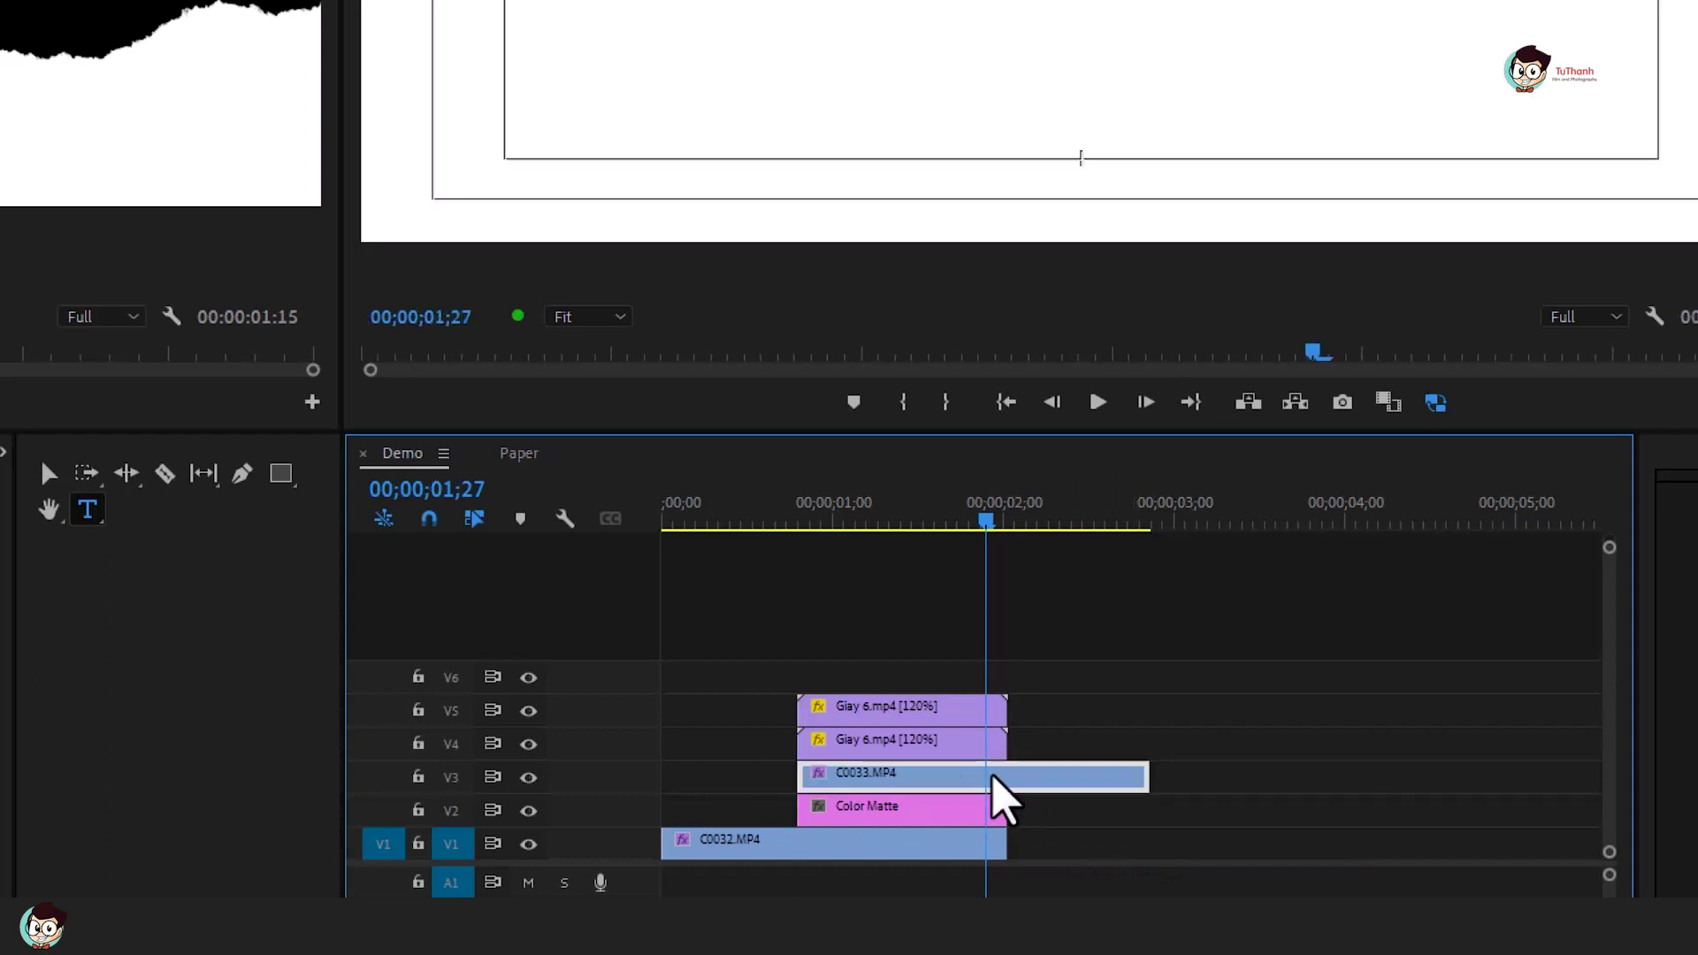
pyautogui.press('c')
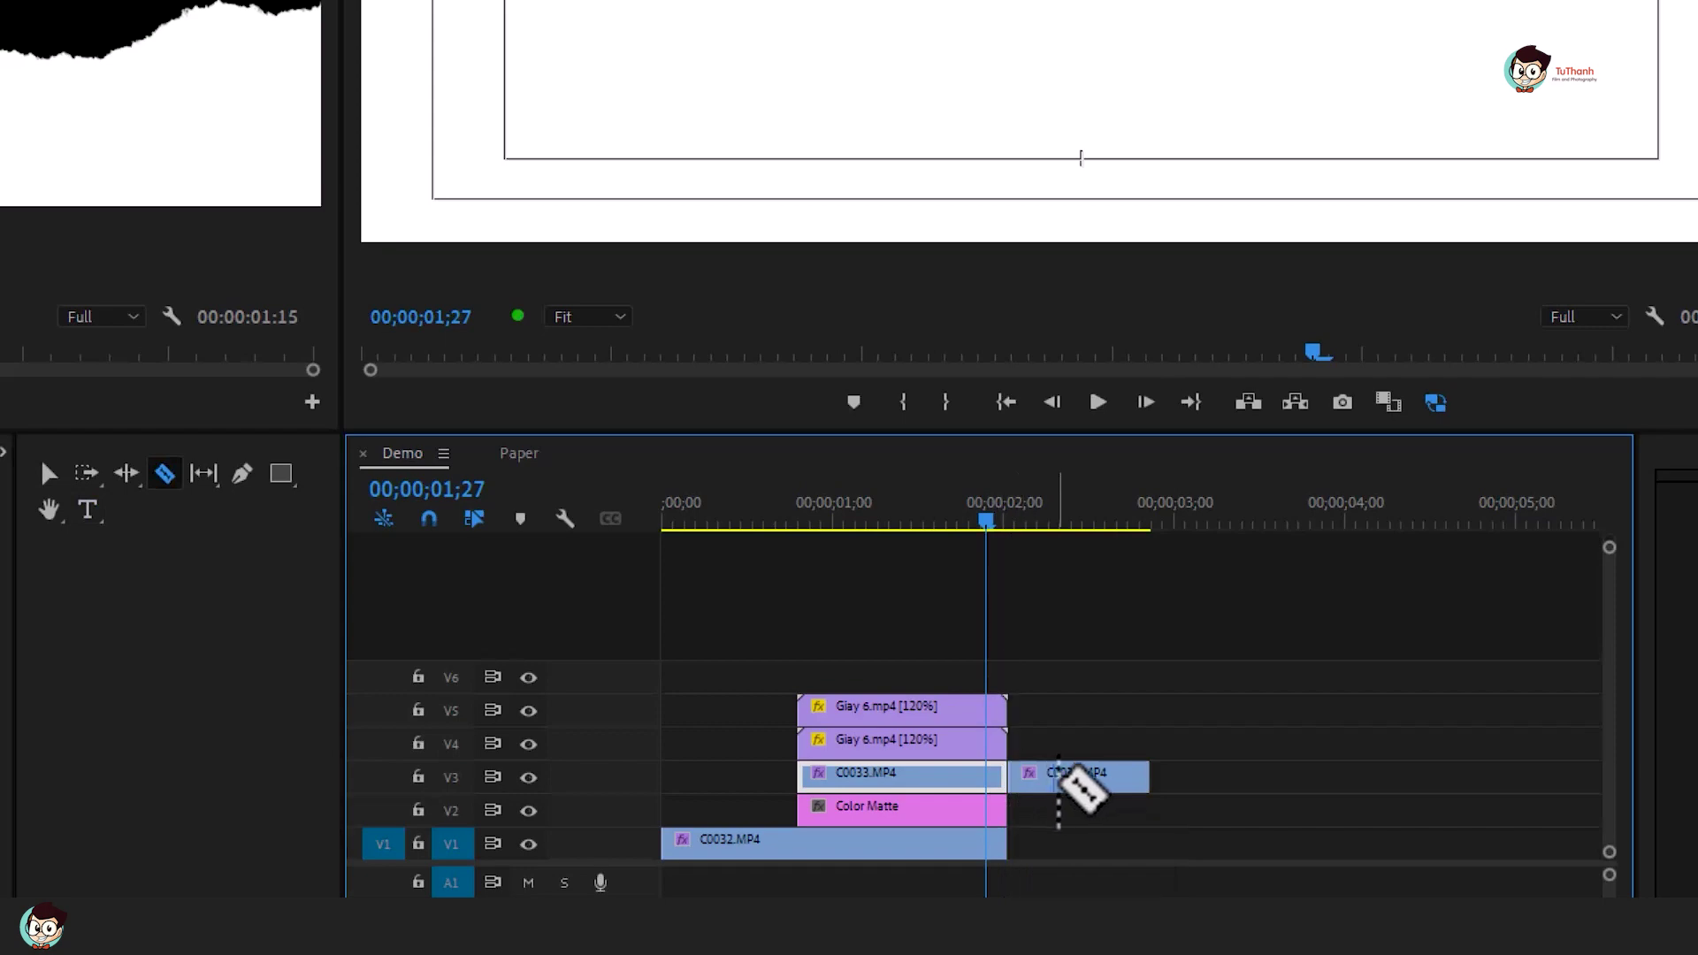
pyautogui.press('v')
pyautogui.click(1083, 792)
pyautogui.moveTo(1089, 834); pyautogui.dragTo(1049, 822)
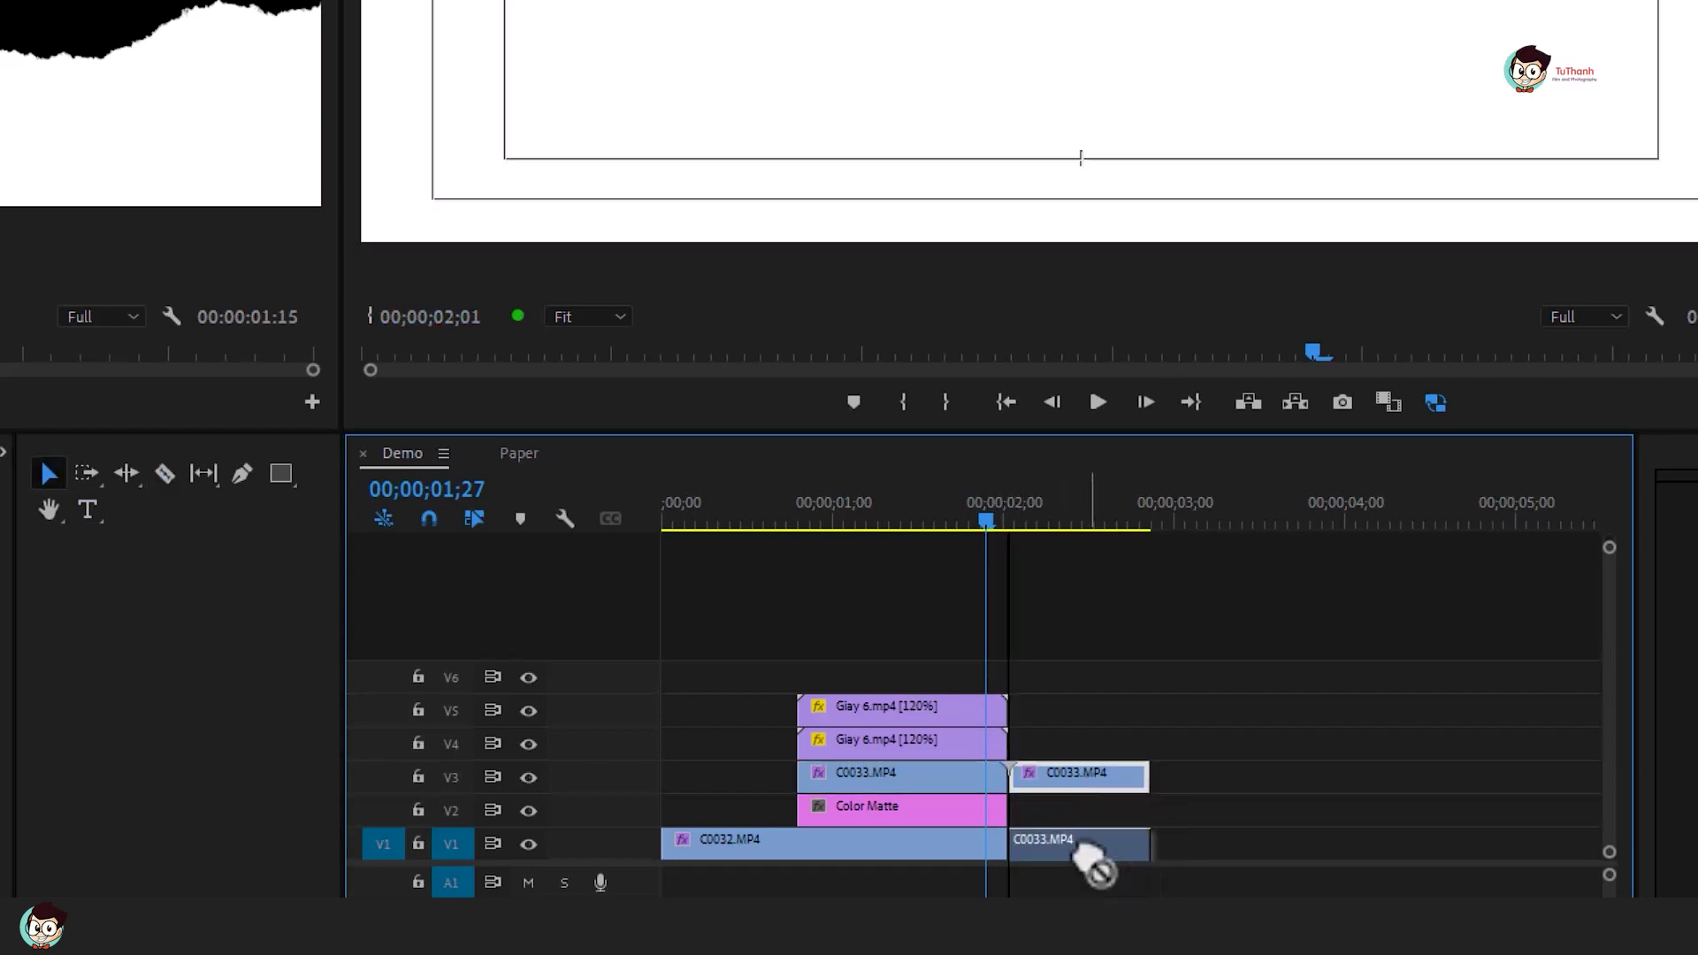
pyautogui.moveTo(845, 529); pyautogui.dragTo(897, 531)
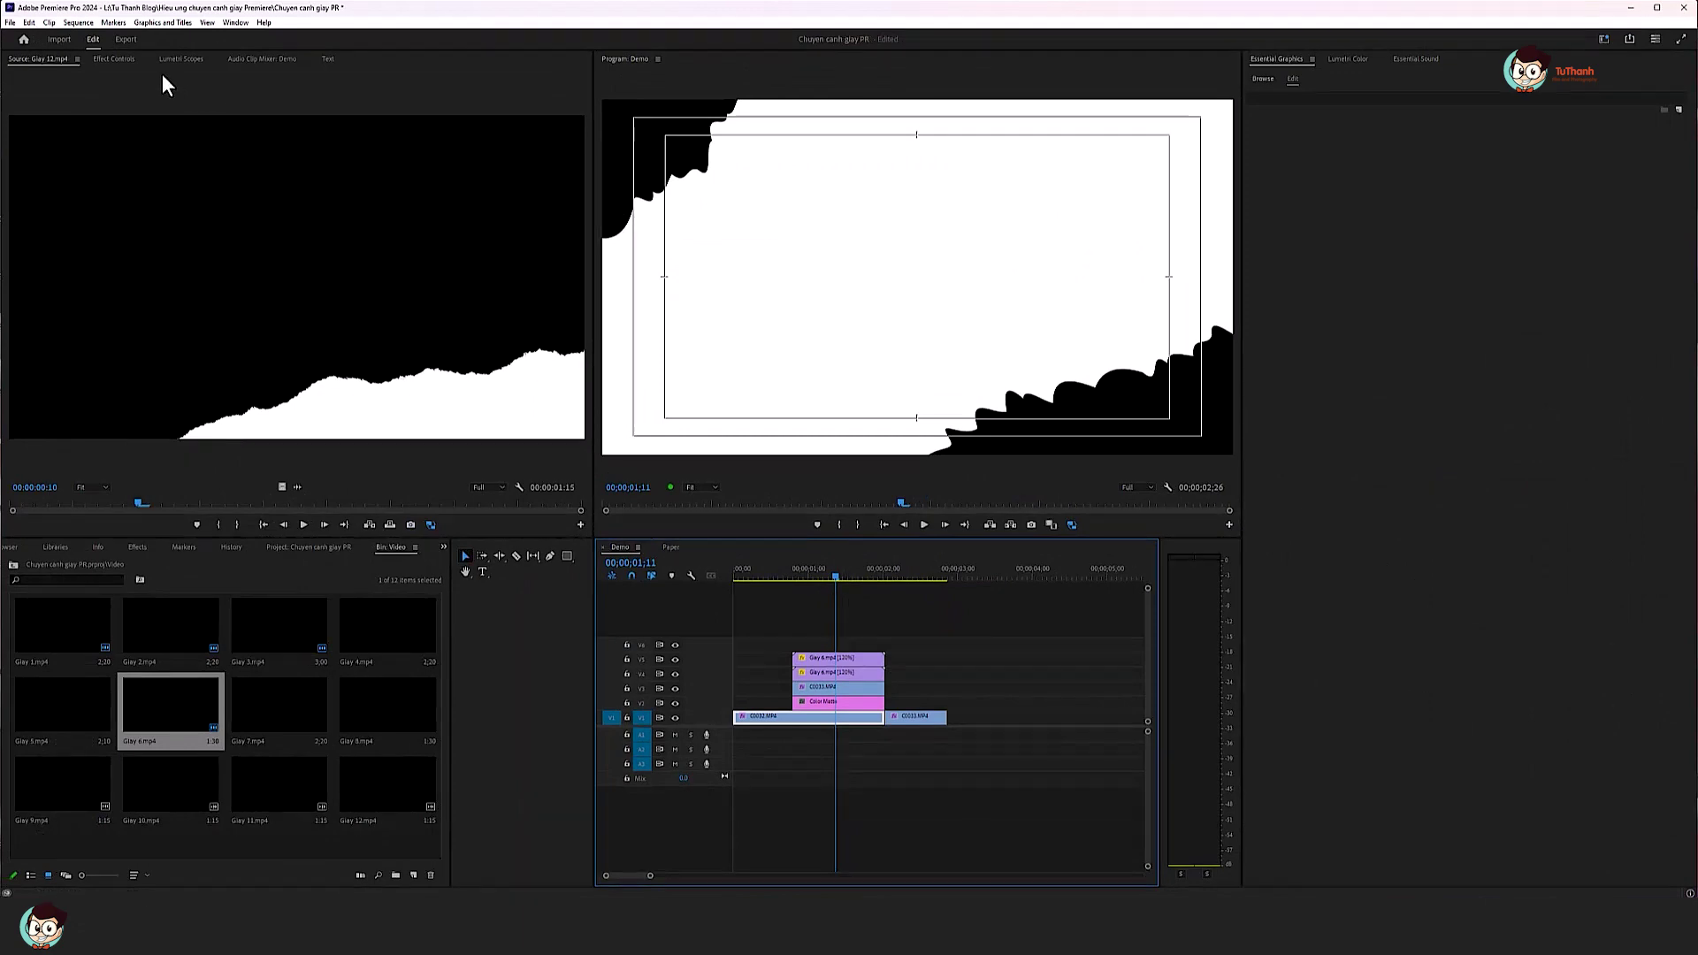
# Search the Effects panel for 'noise' and apply Noise to the Color Matte clip.
pyautogui.click(137, 546)
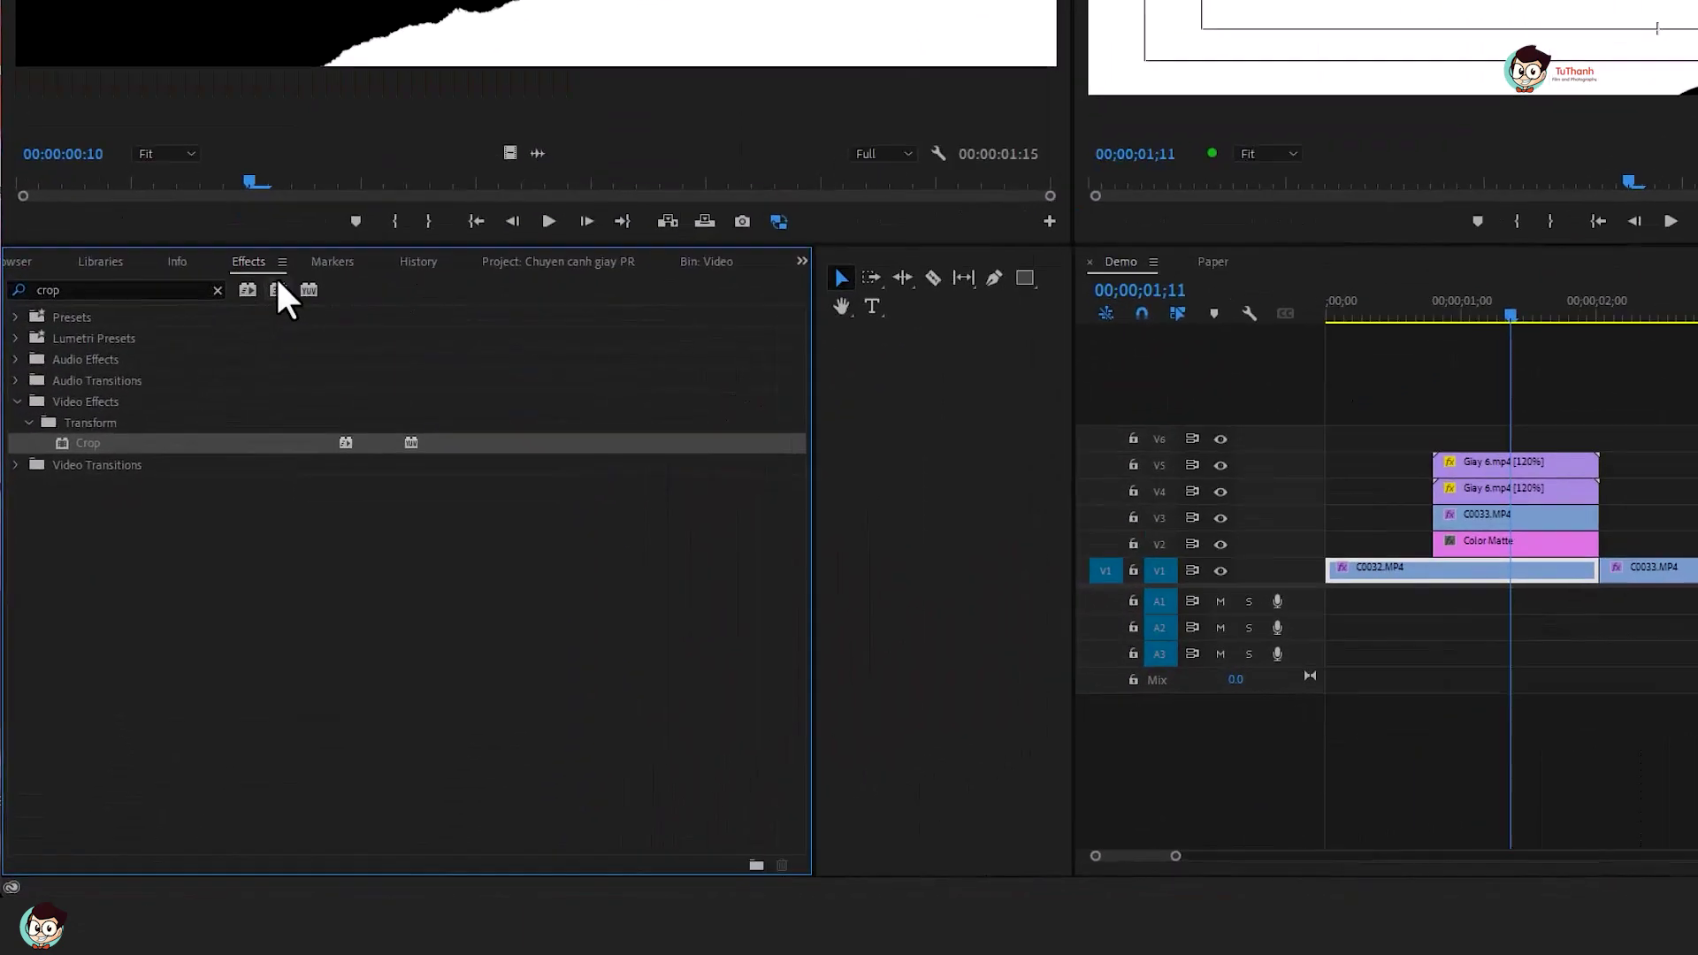
pyautogui.doubleClick(45, 561)
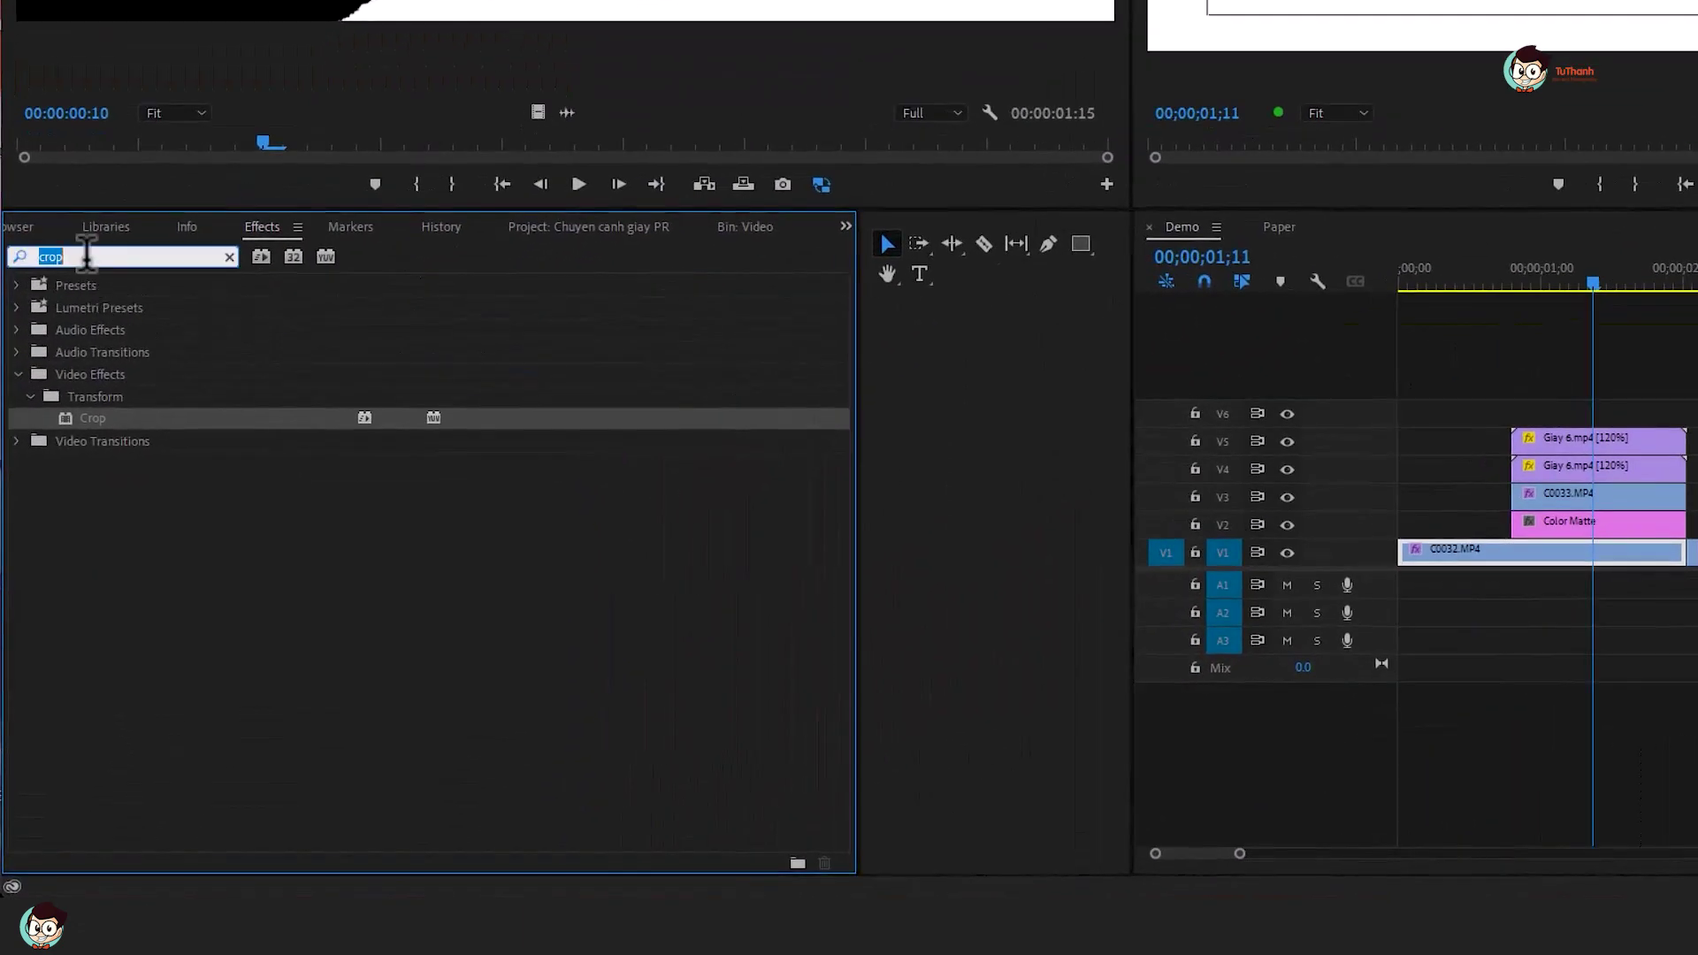
pyautogui.write('noise')
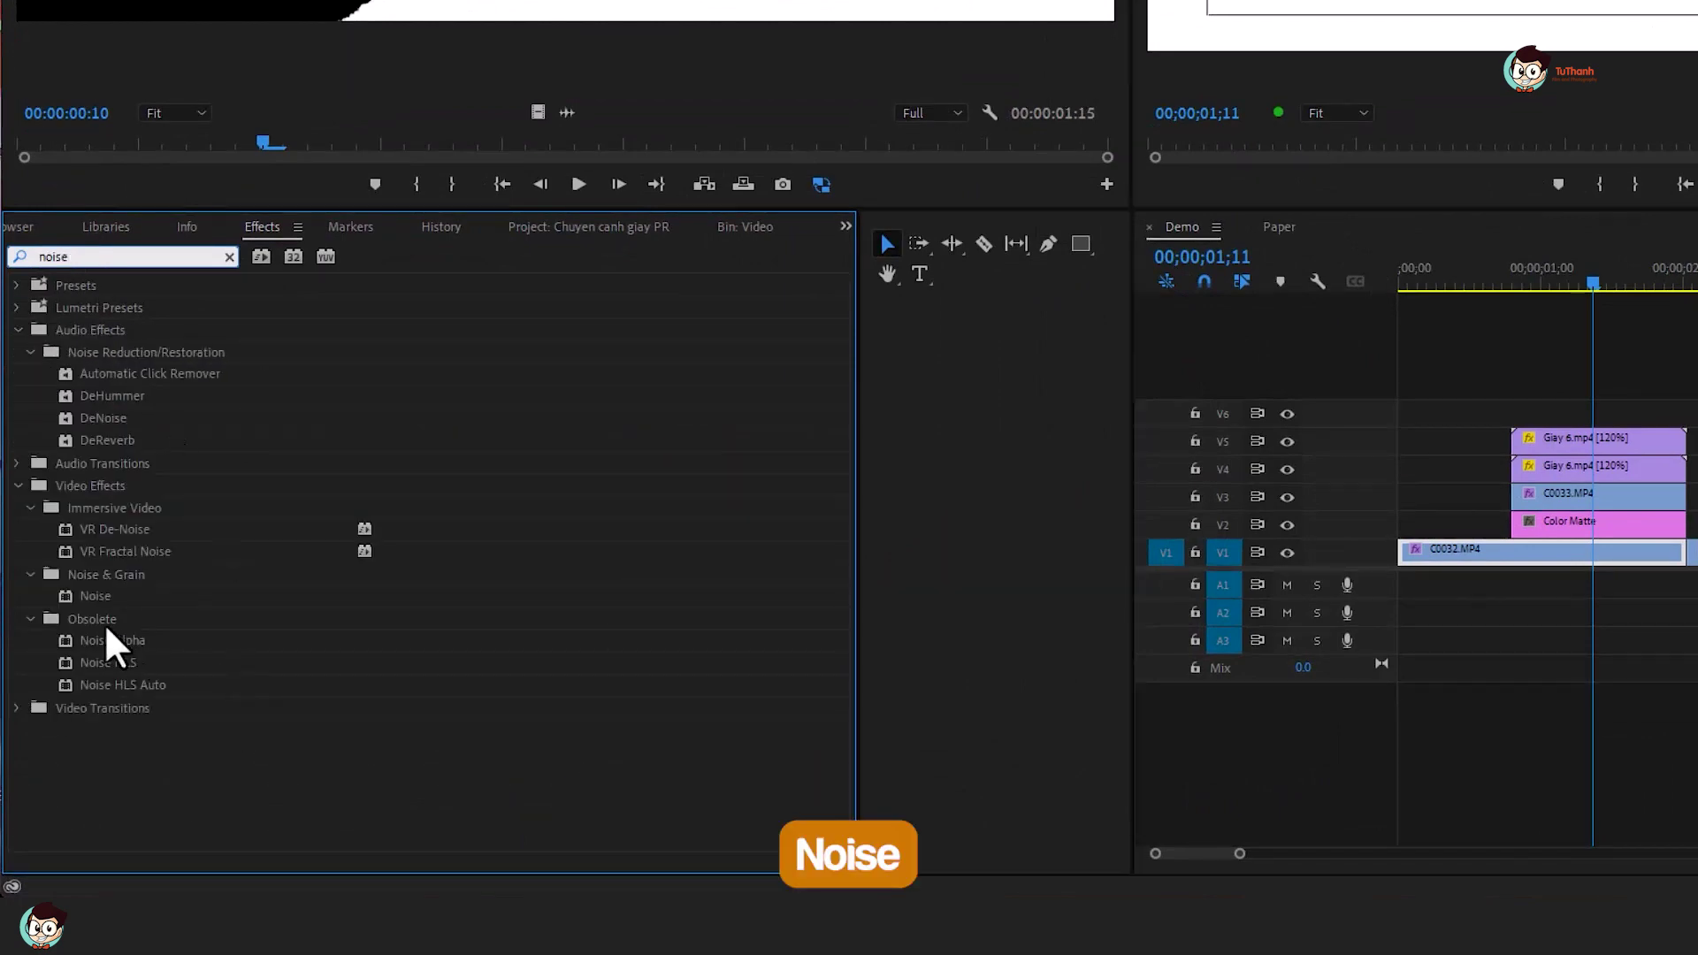
pyautogui.click(97, 596)
pyautogui.moveTo(902, 597); pyautogui.dragTo(1602, 524)
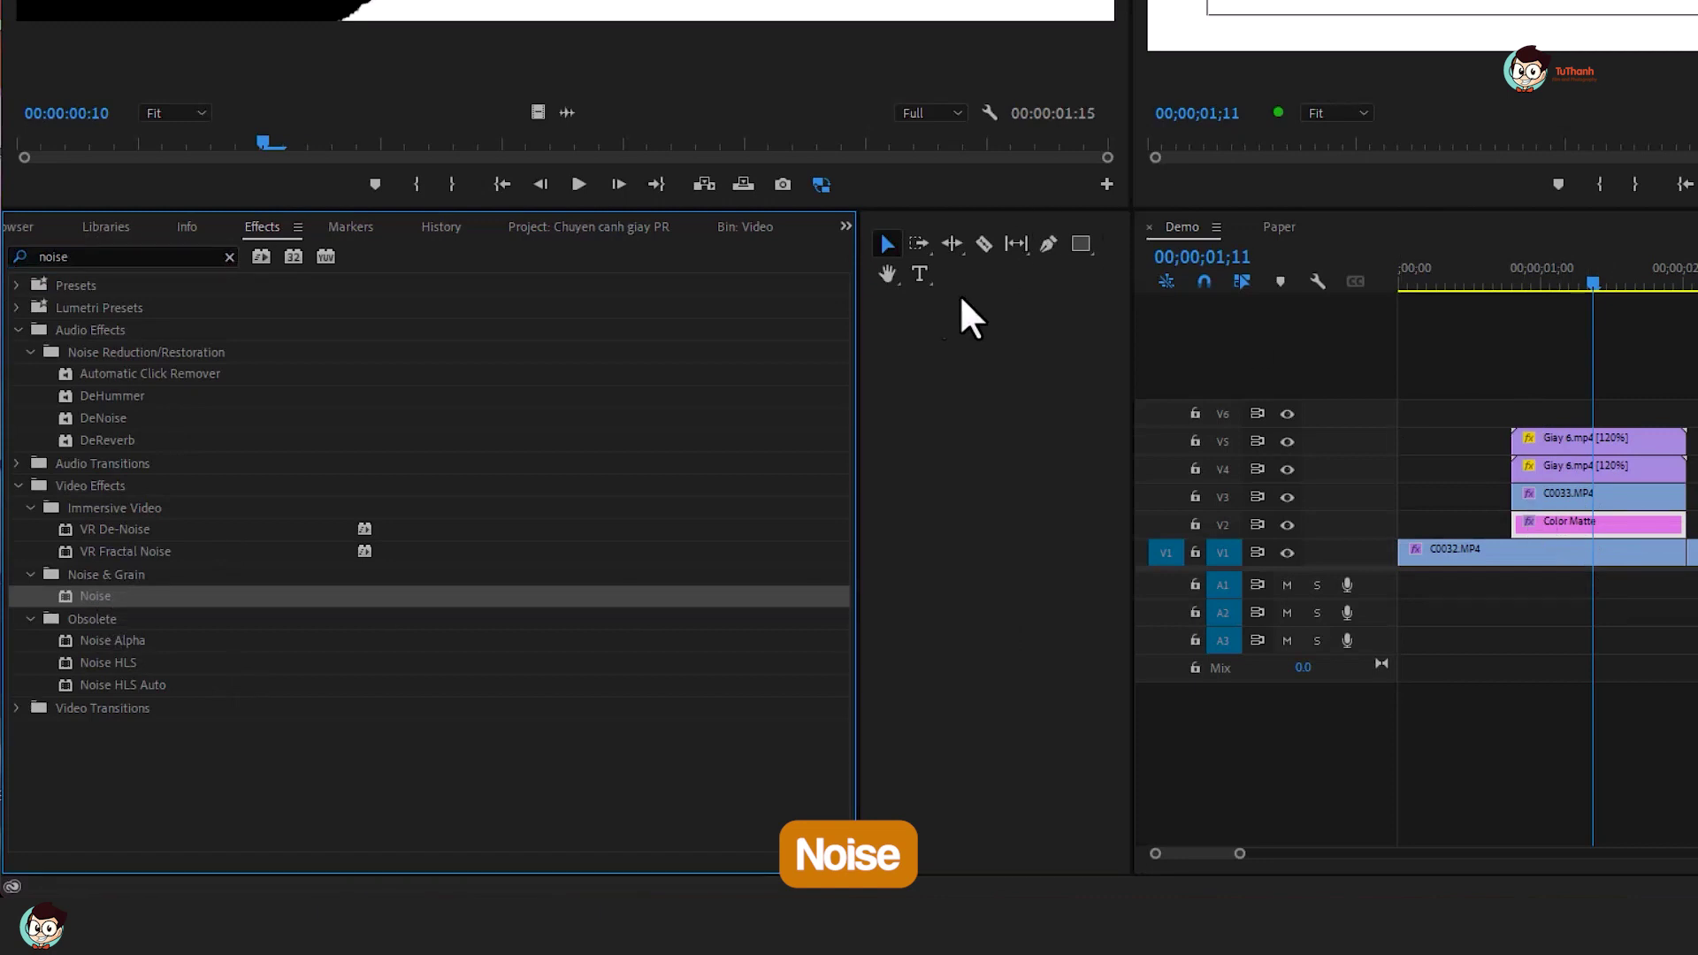
# Search 'track' and apply Track Matte Key to both the Color Matte and C0033.MP4.
pyautogui.doubleClick(101, 257)
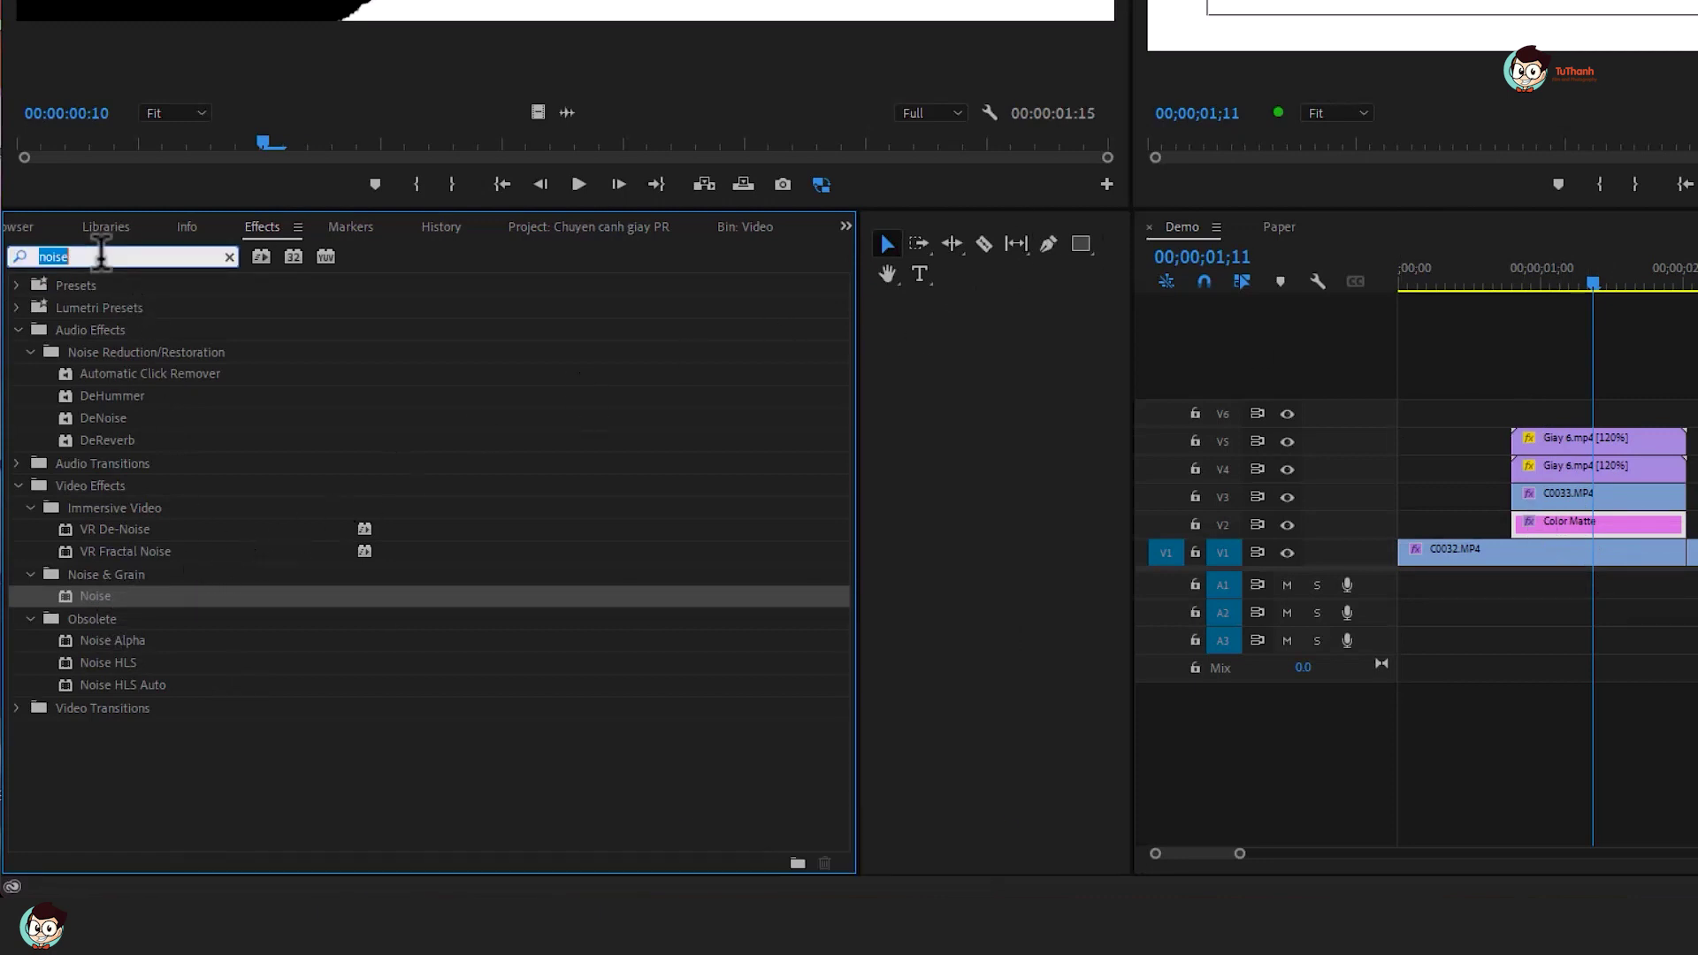
pyautogui.write('track')
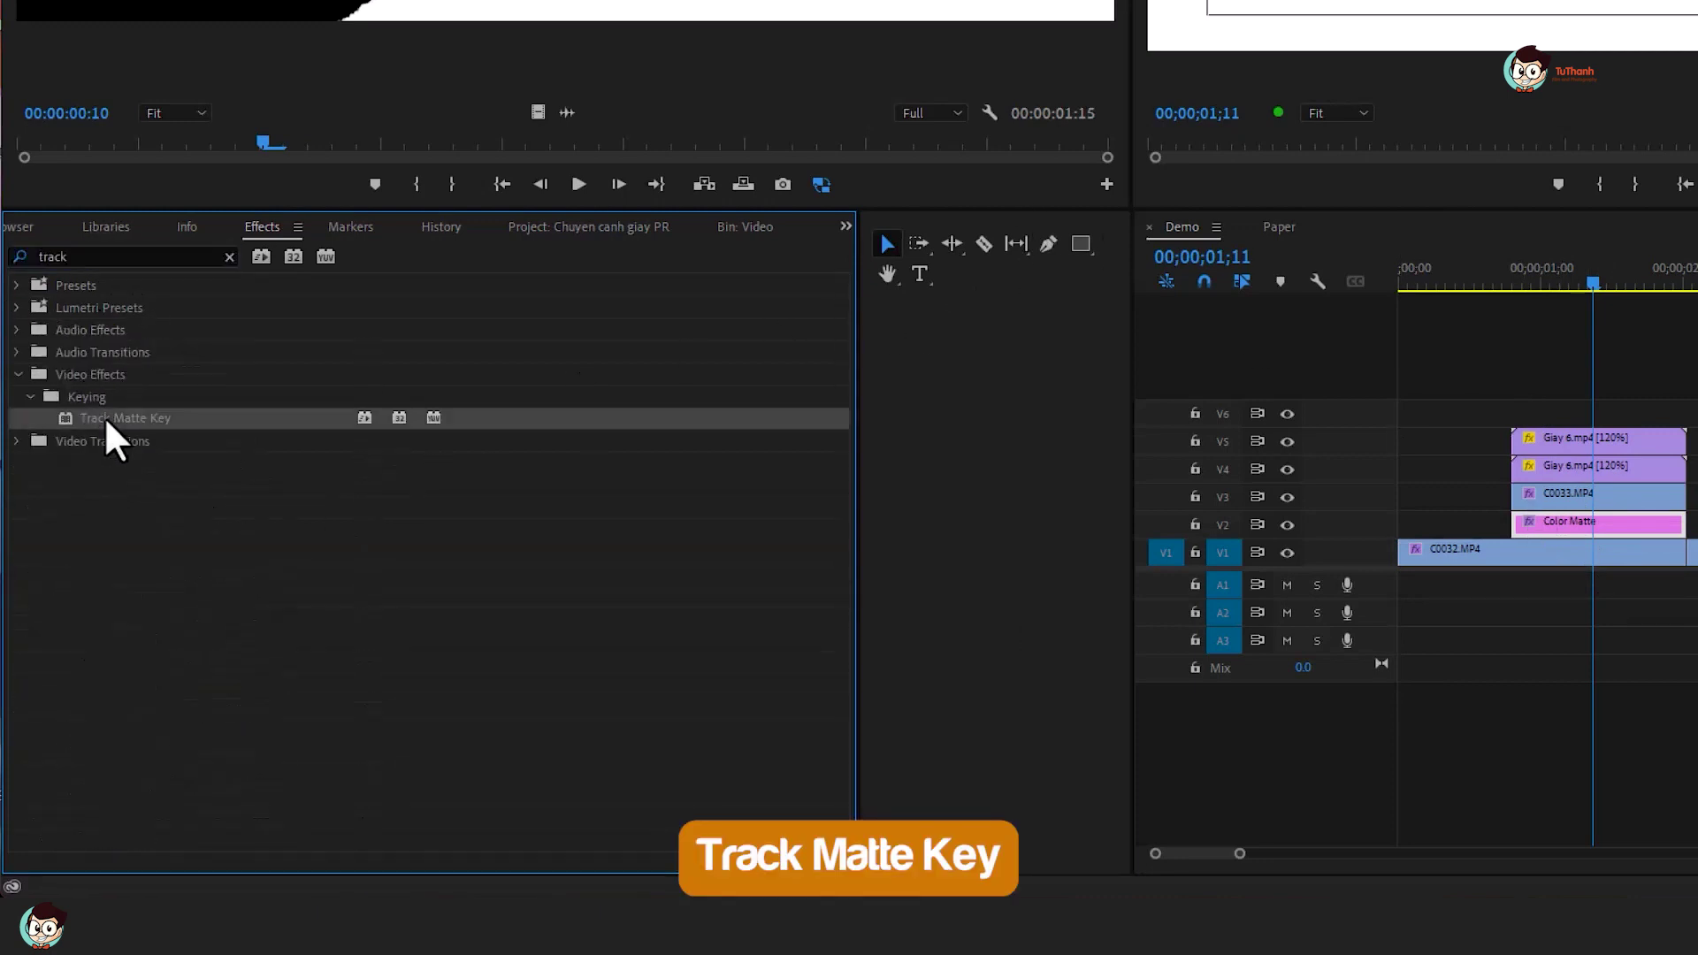
pyautogui.moveTo(106, 418); pyautogui.dragTo(1592, 526)
pyautogui.moveTo(130, 434)
pyautogui.mouseDown()
pyautogui.moveTo(1636, 522)
pyautogui.moveTo(1624, 529)
pyautogui.mouseUp()
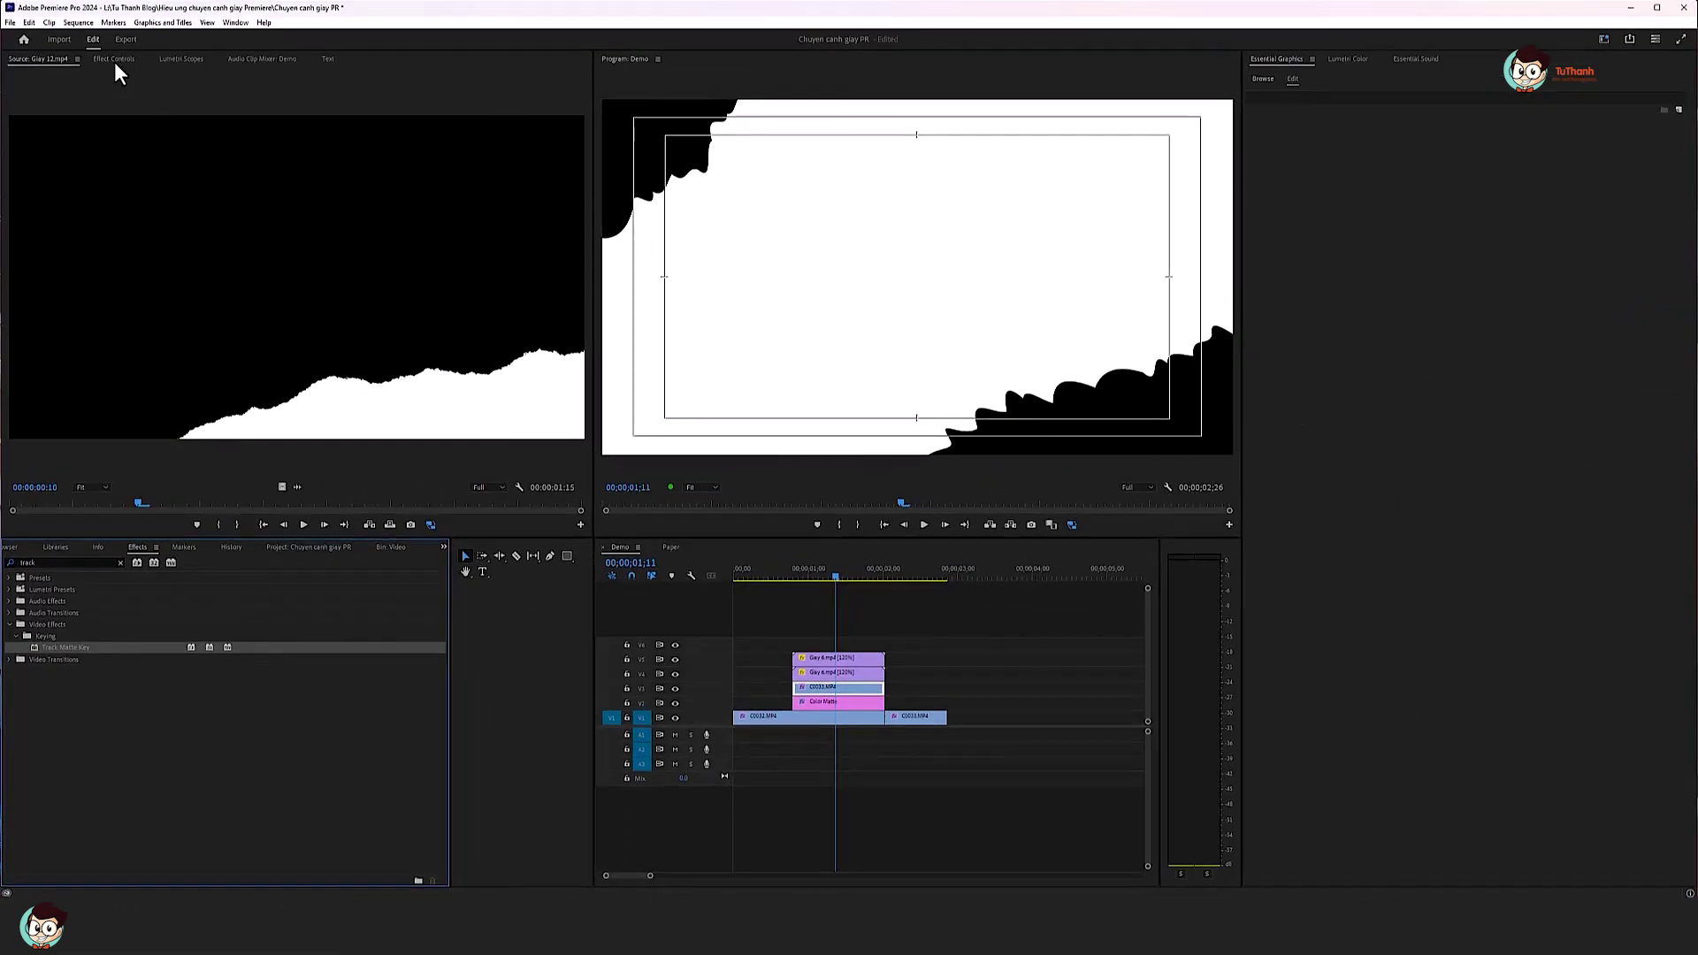
# Set the Color Matte's Amount of Noise to 40% and key it by Matte Luma from Video 5.
pyautogui.click(115, 66)
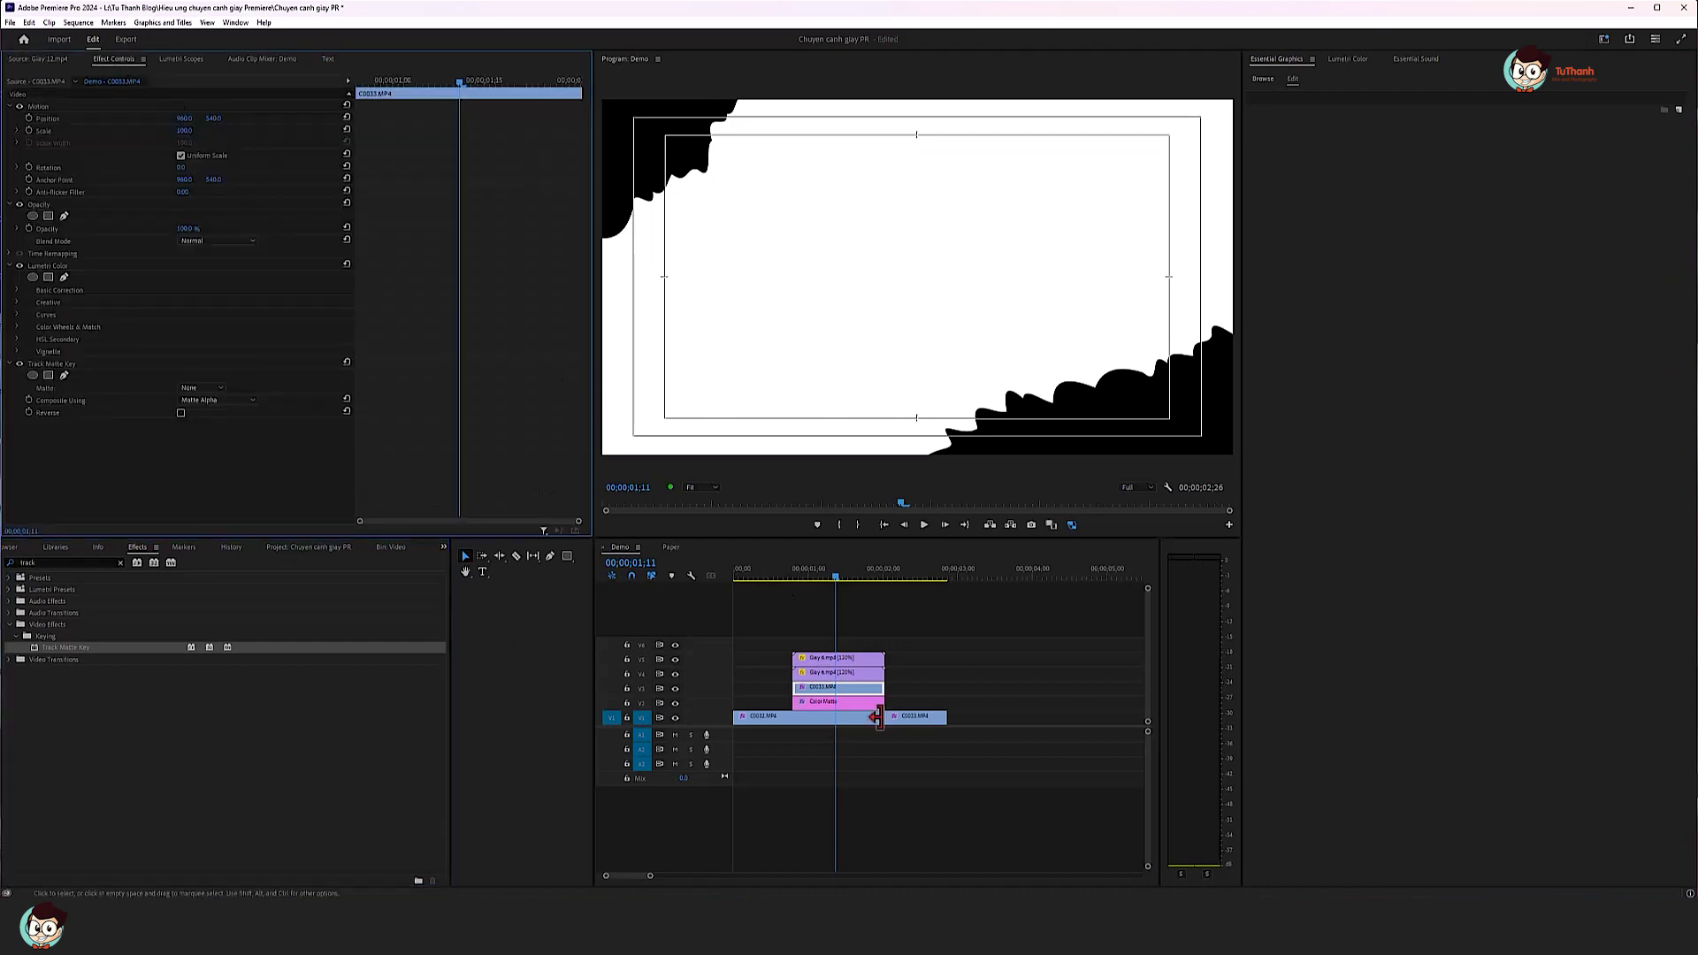
pyautogui.click(832, 703)
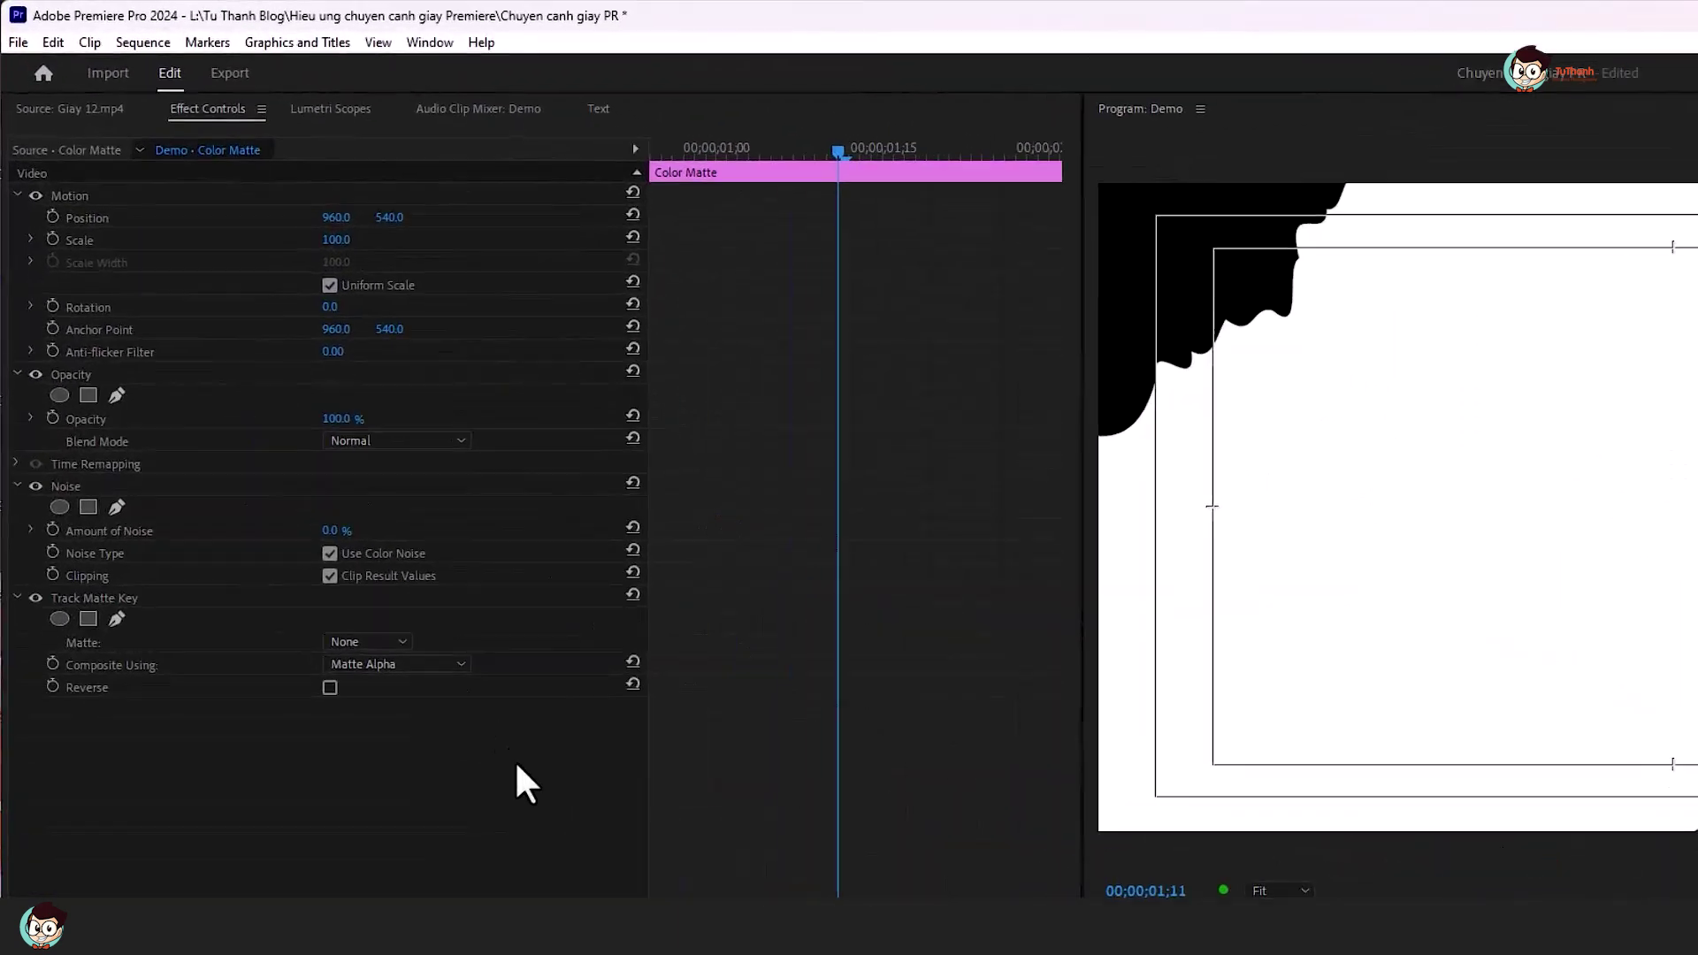
pyautogui.click(376, 601)
pyautogui.write('40')
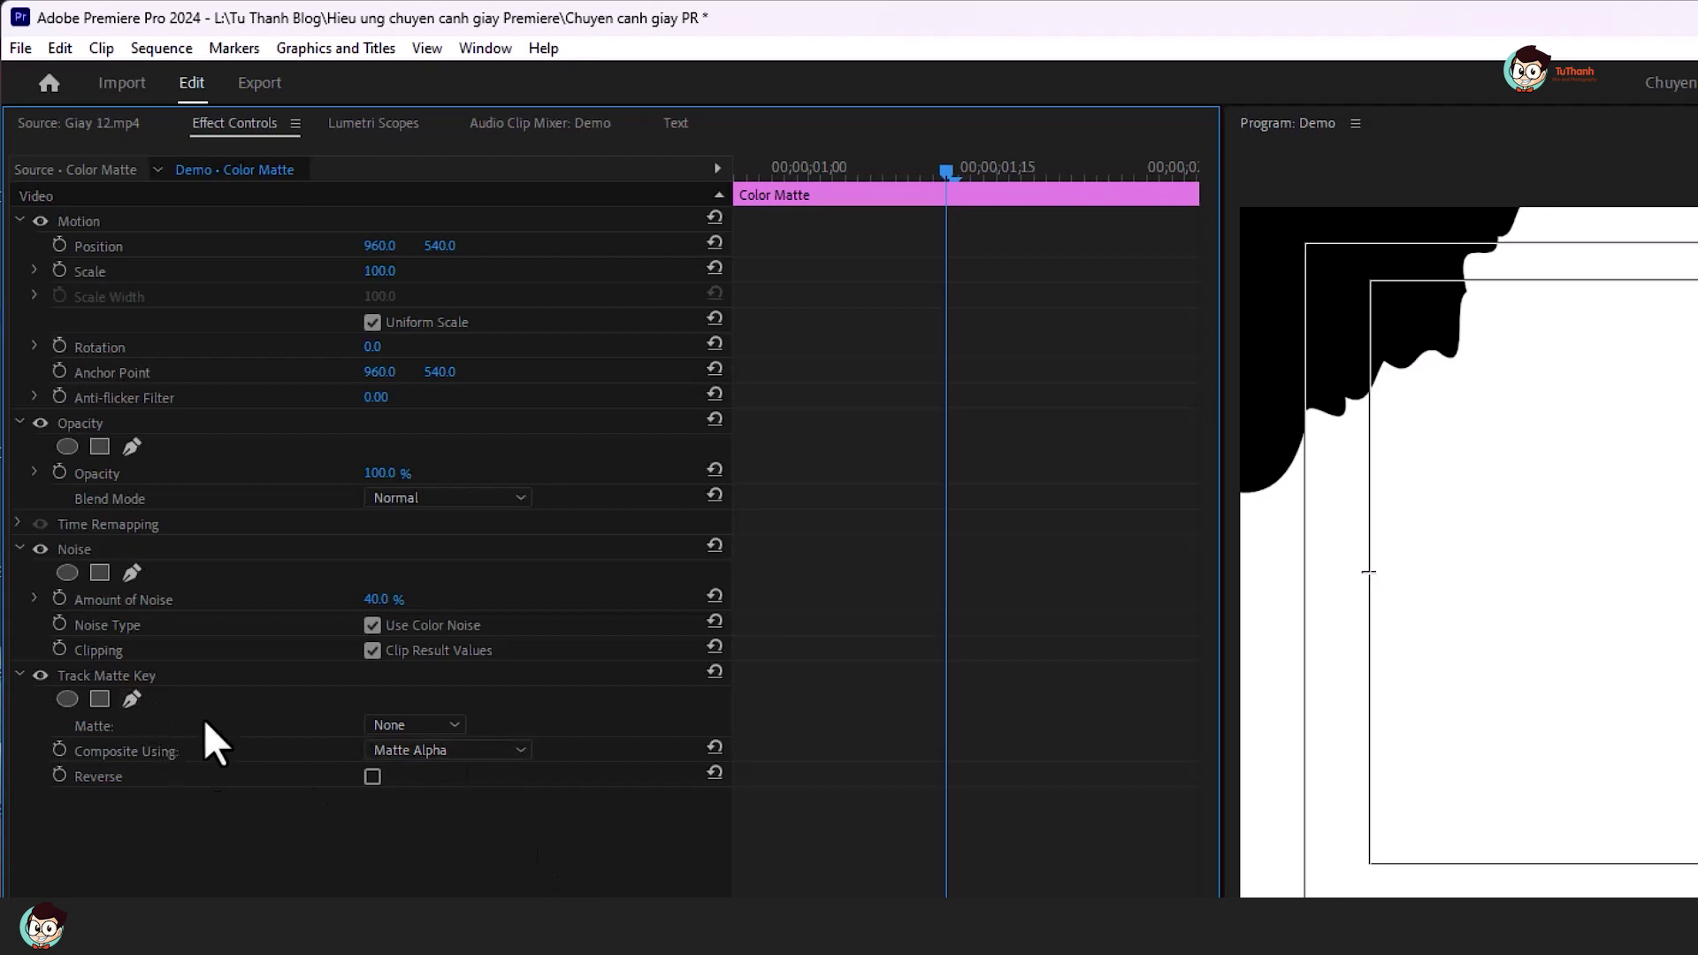
pyautogui.click(426, 750)
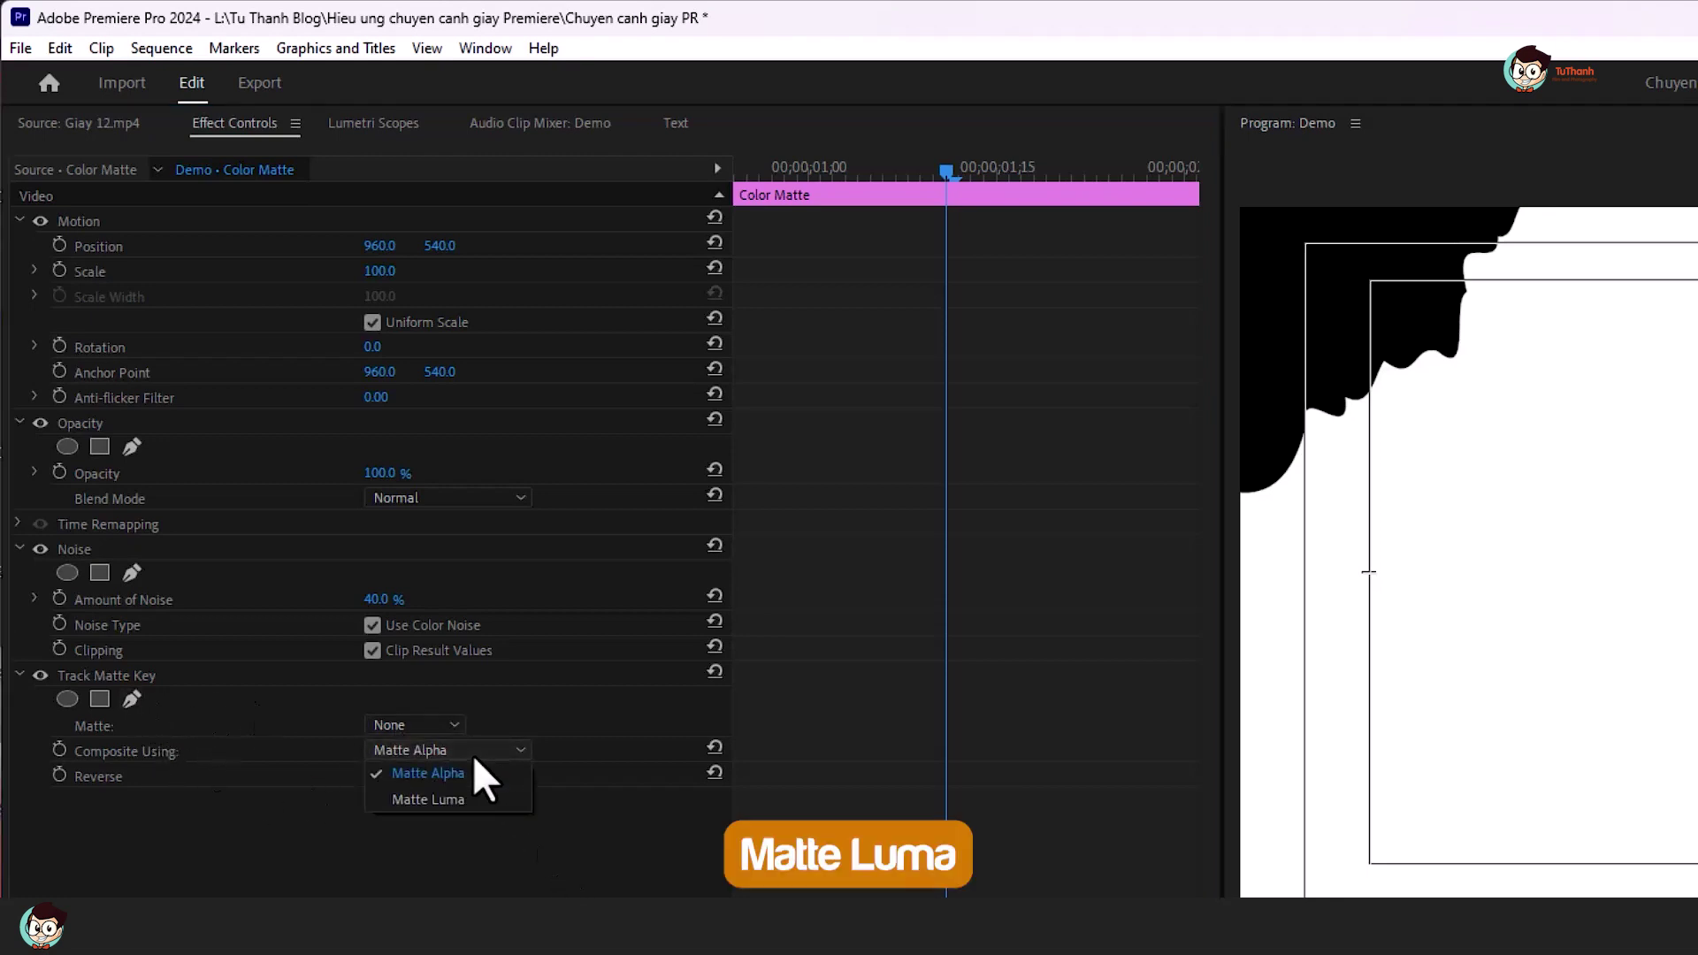
pyautogui.click(455, 797)
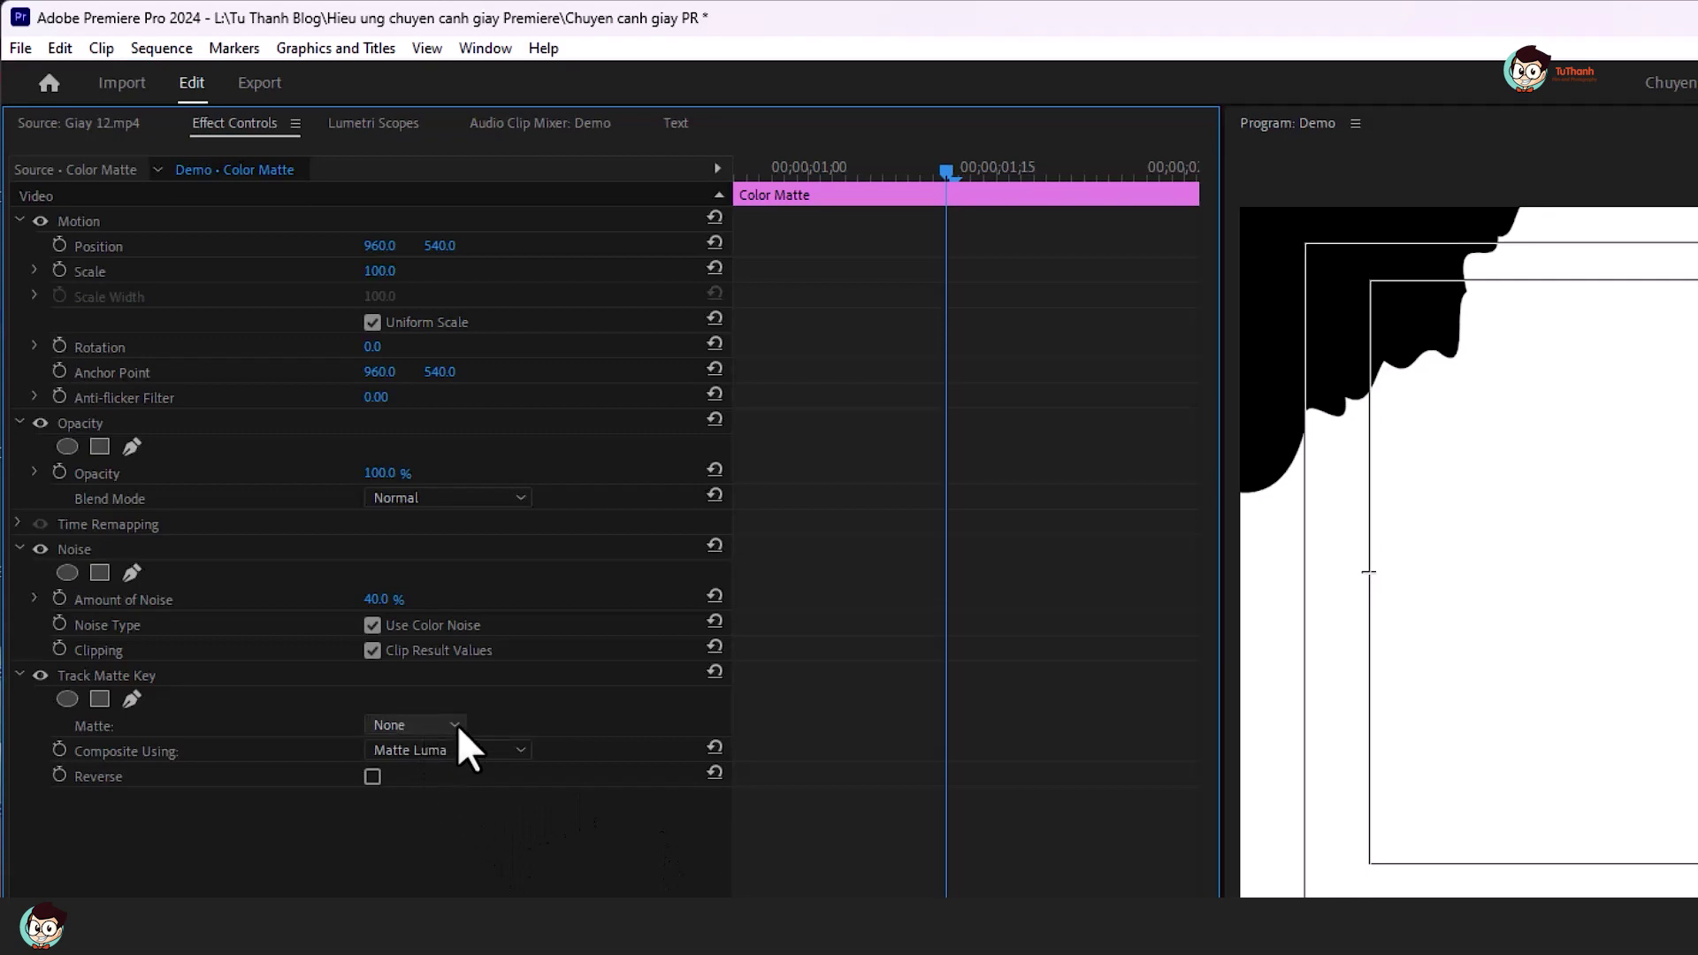
pyautogui.click(437, 724)
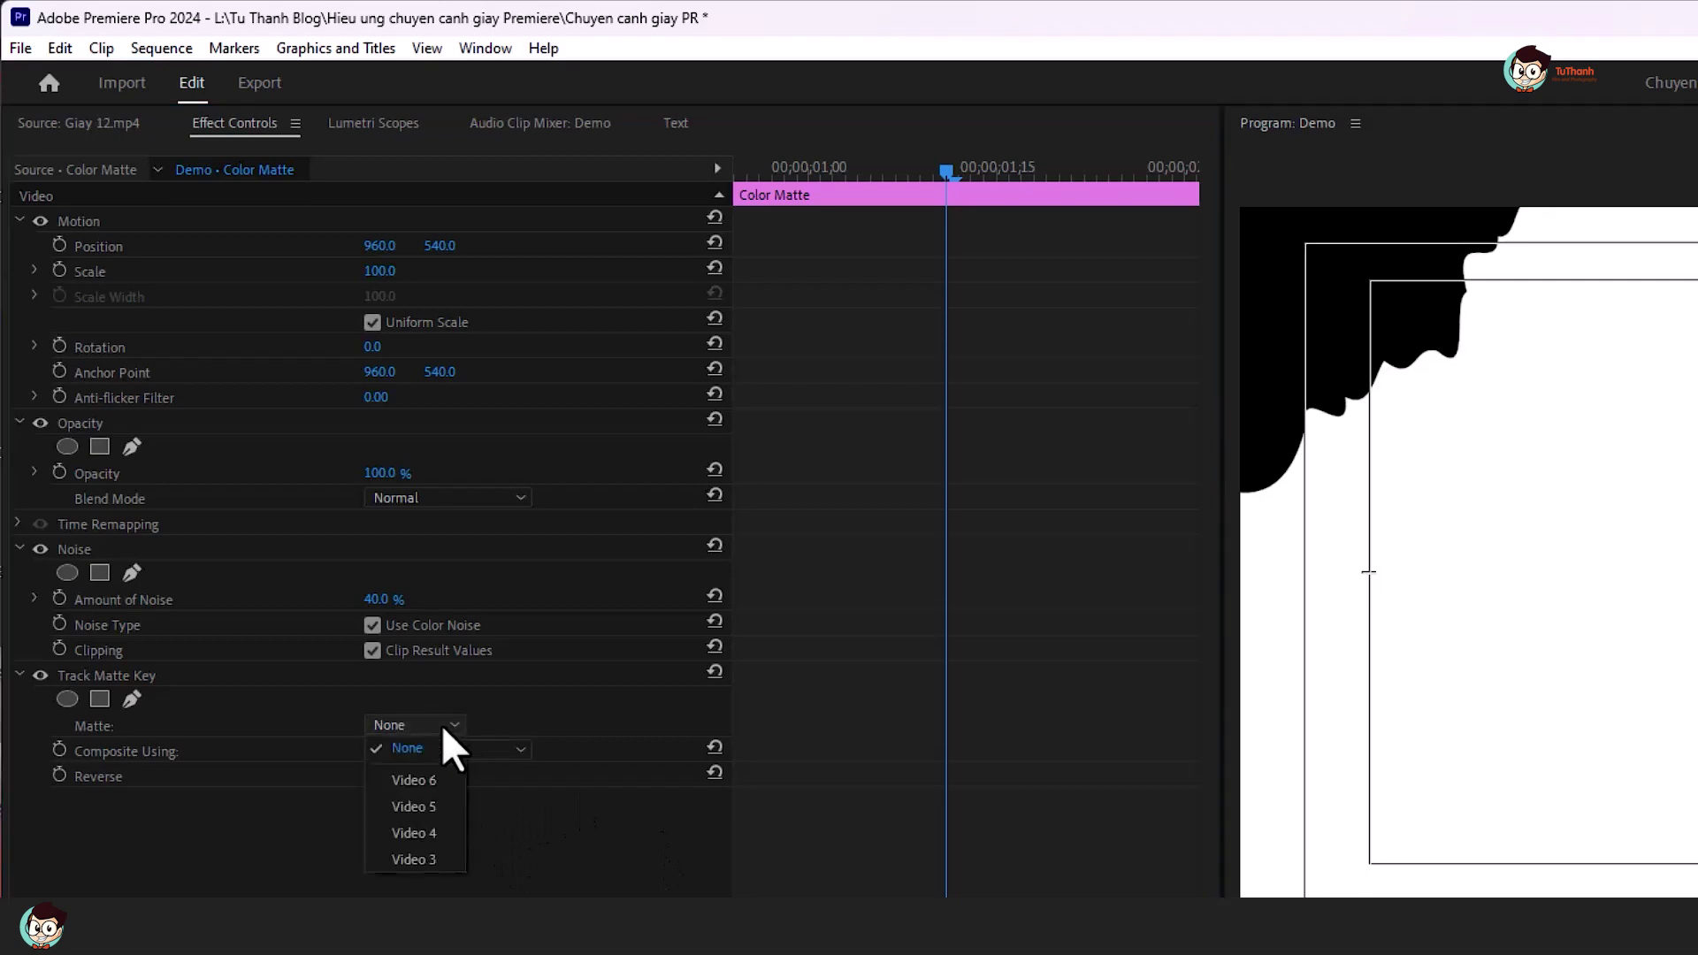
pyautogui.click(433, 807)
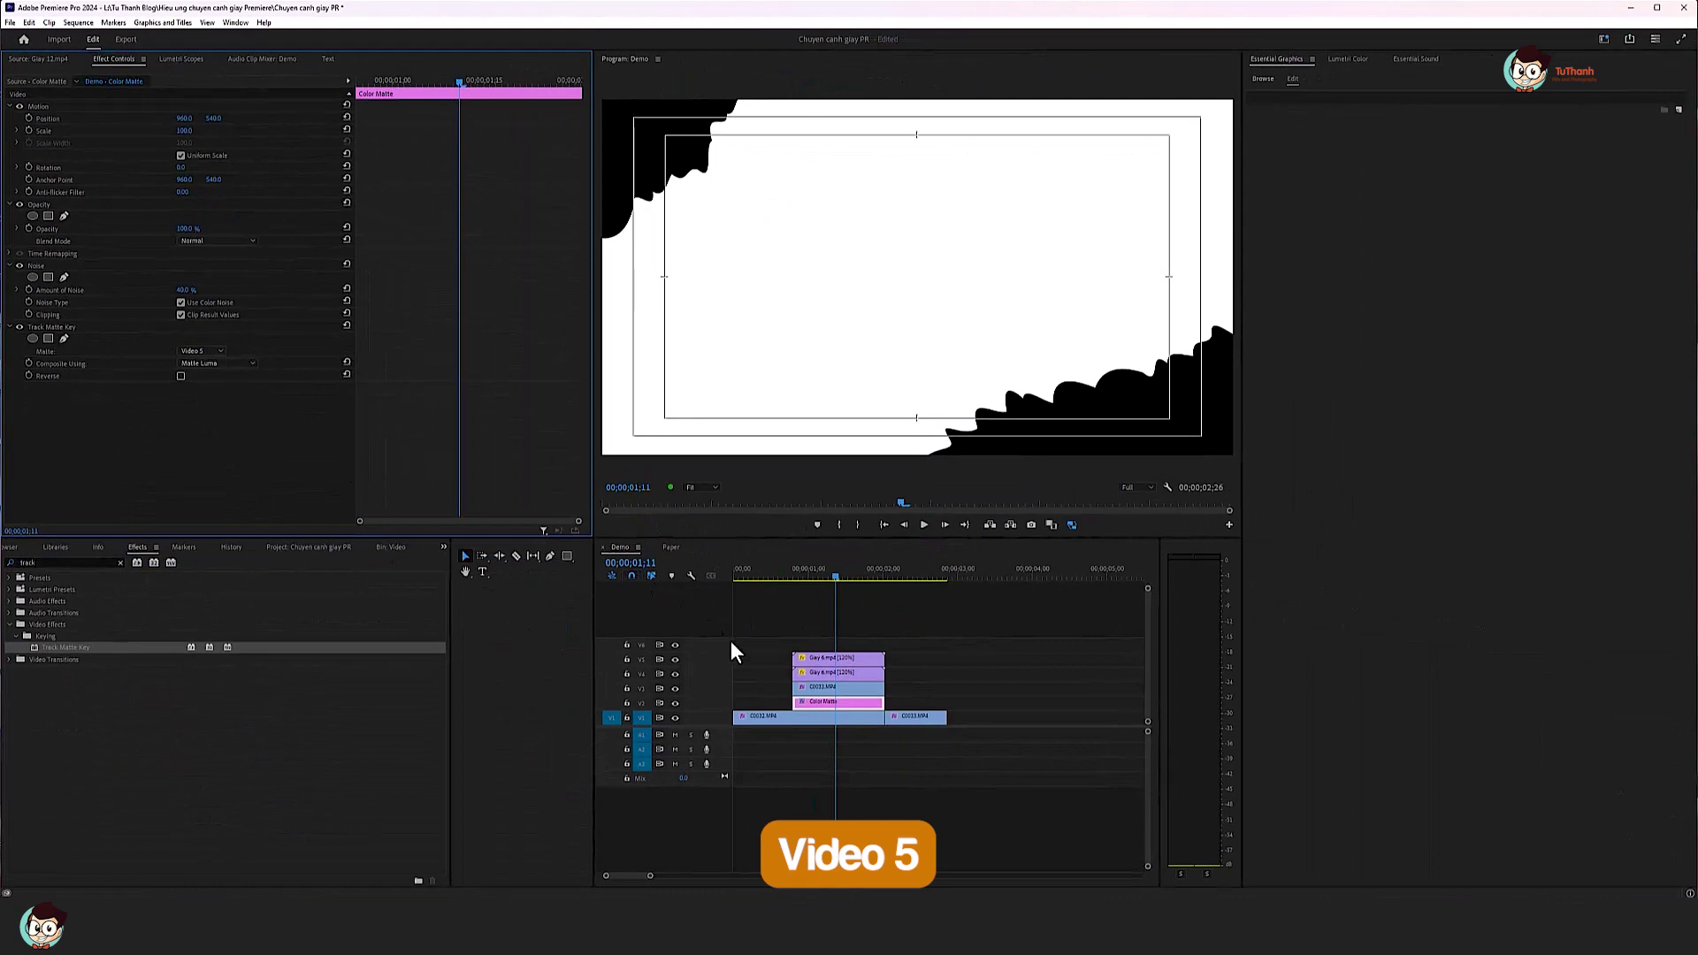
# Key C0033.MP4 by Matte Luma from Video 4, then play the sequence to preview.
pyautogui.click(834, 688)
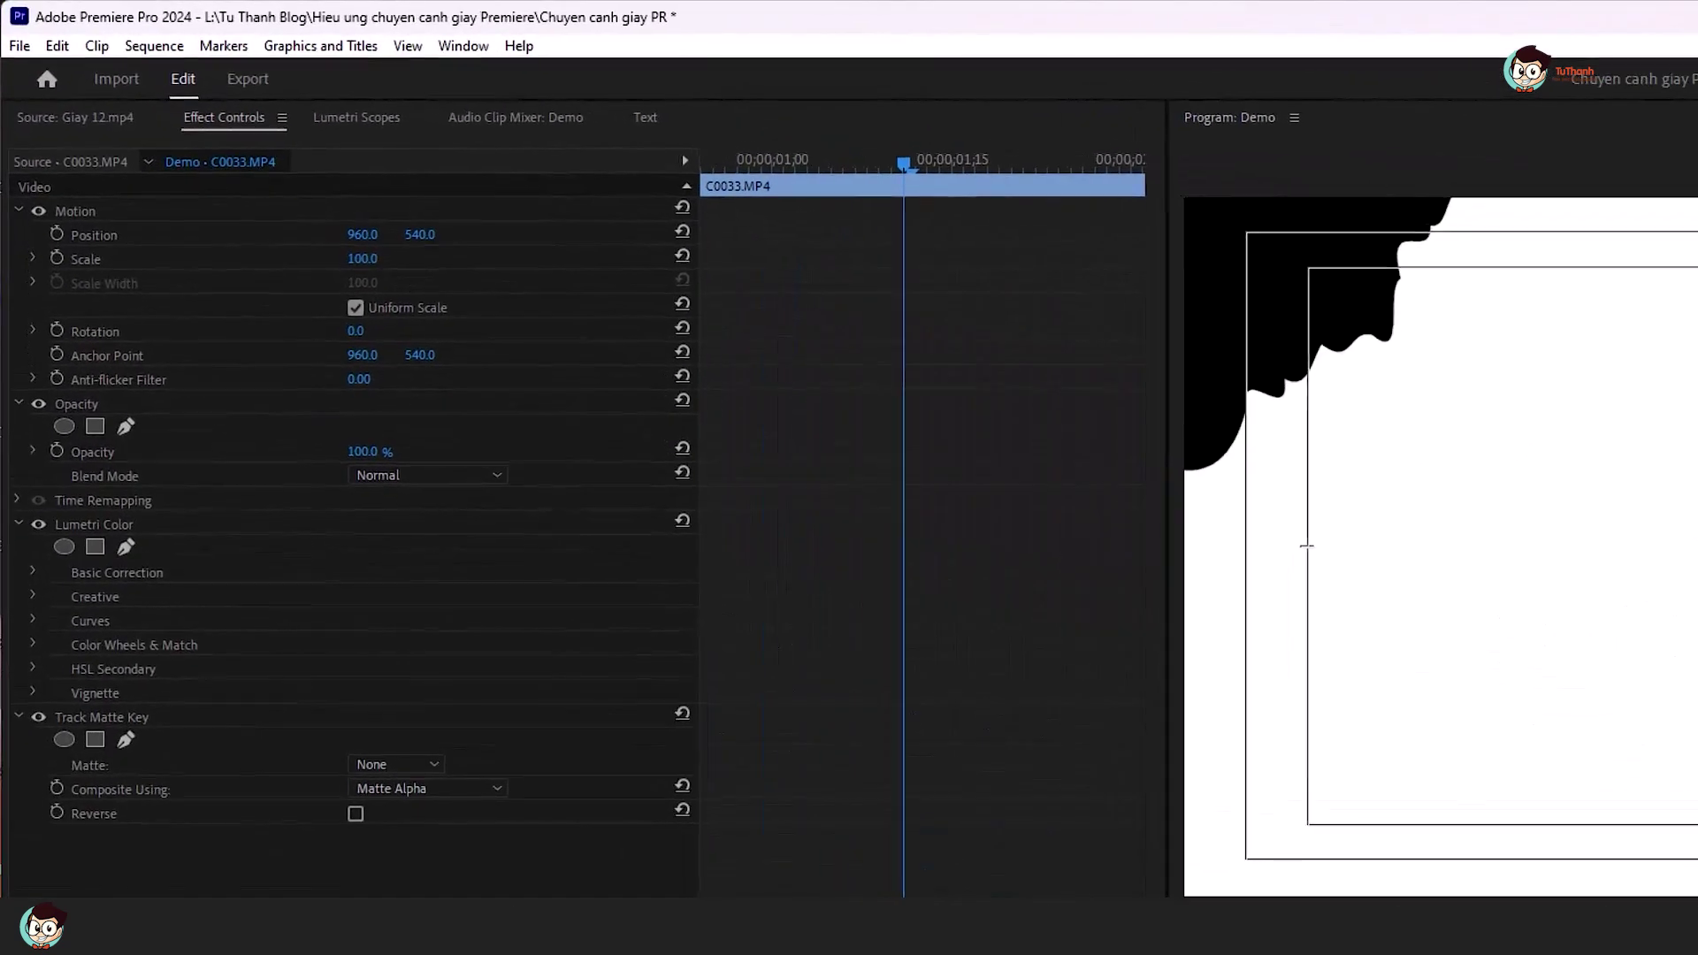
pyautogui.click(467, 794)
pyautogui.click(454, 830)
pyautogui.click(398, 766)
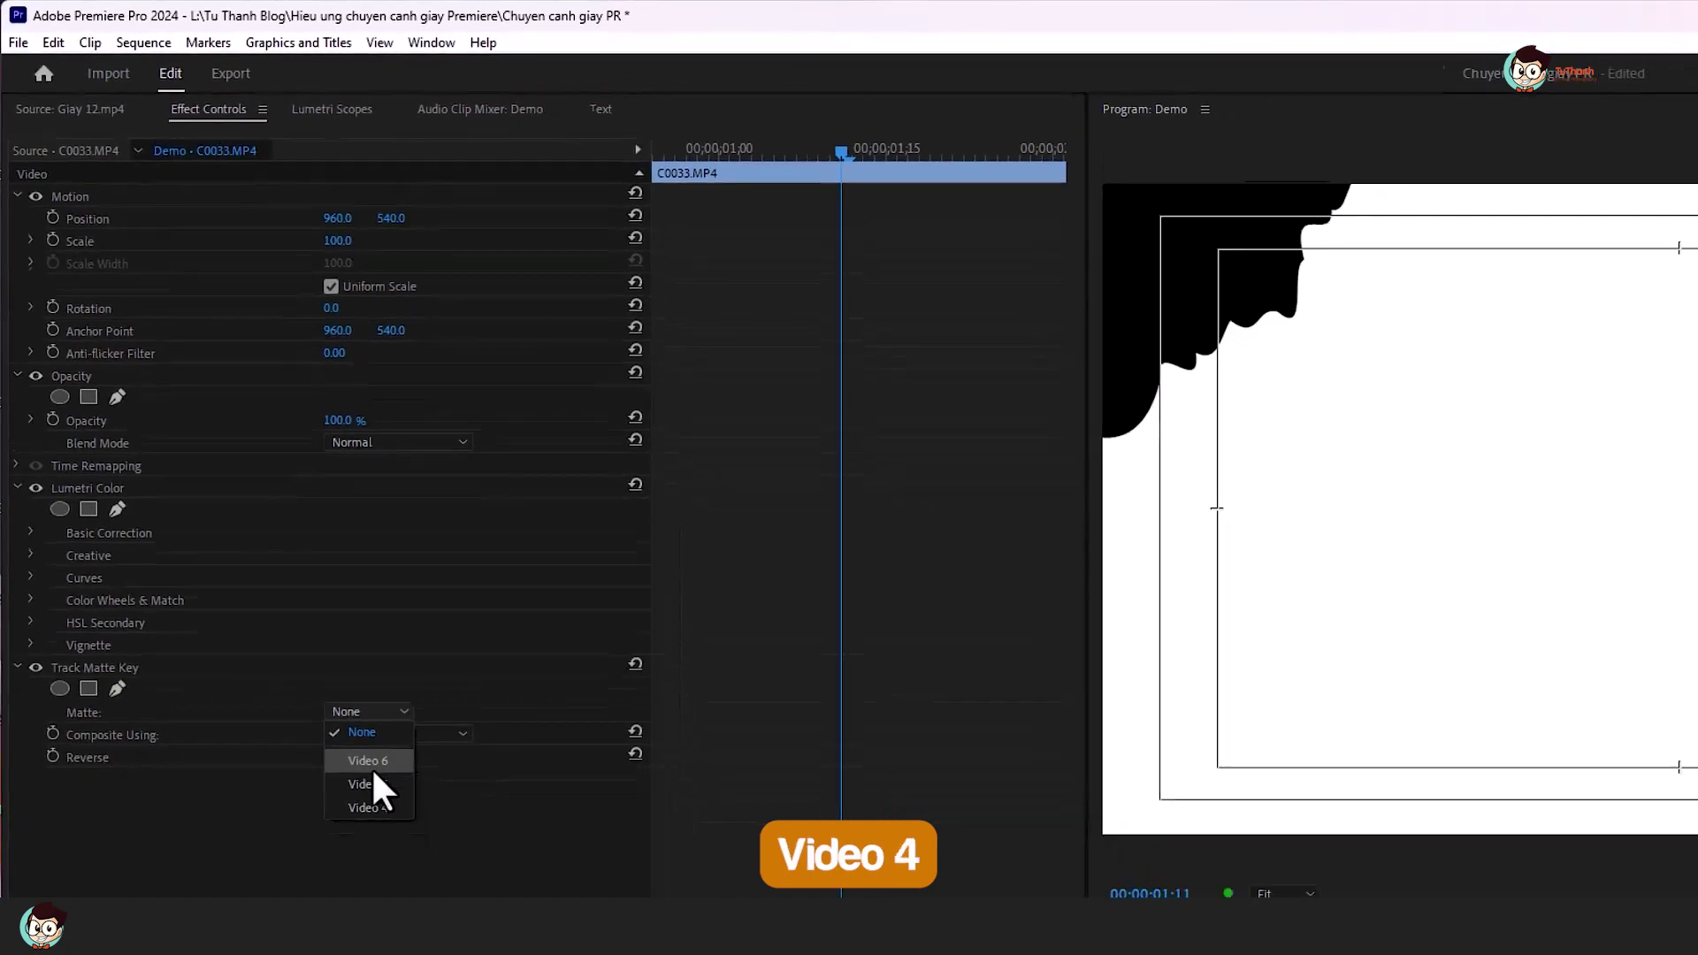
pyautogui.click(378, 796)
pyautogui.click(779, 716)
pyautogui.press('space')
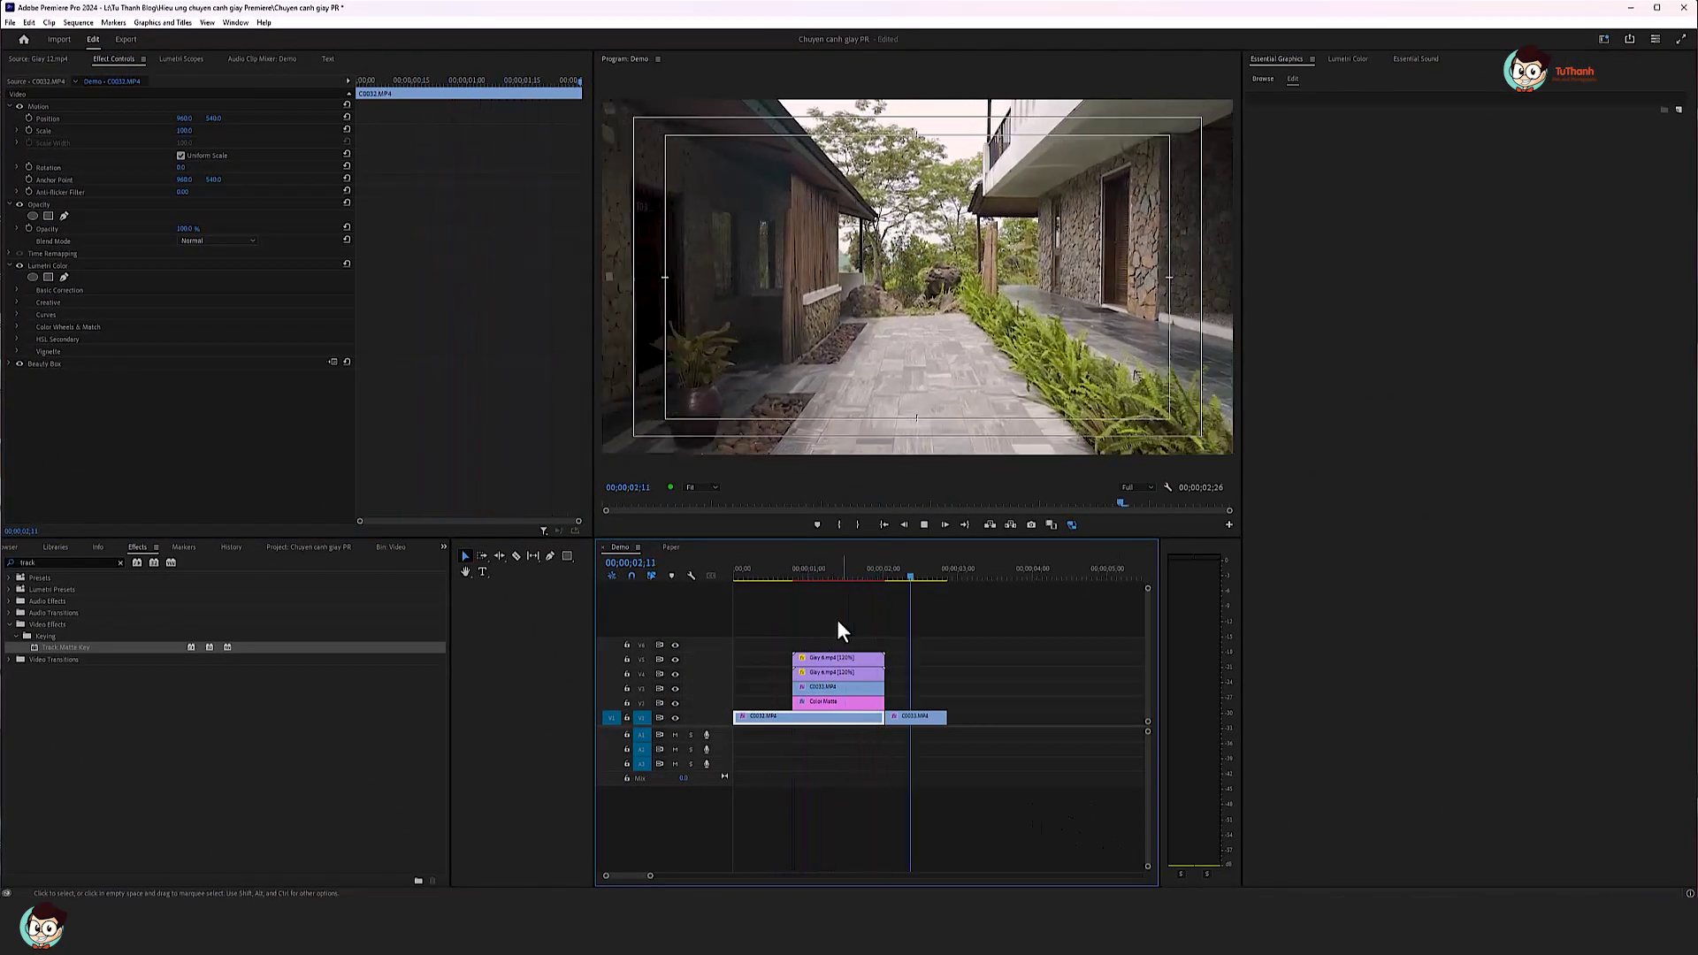
pyautogui.click(800, 577)
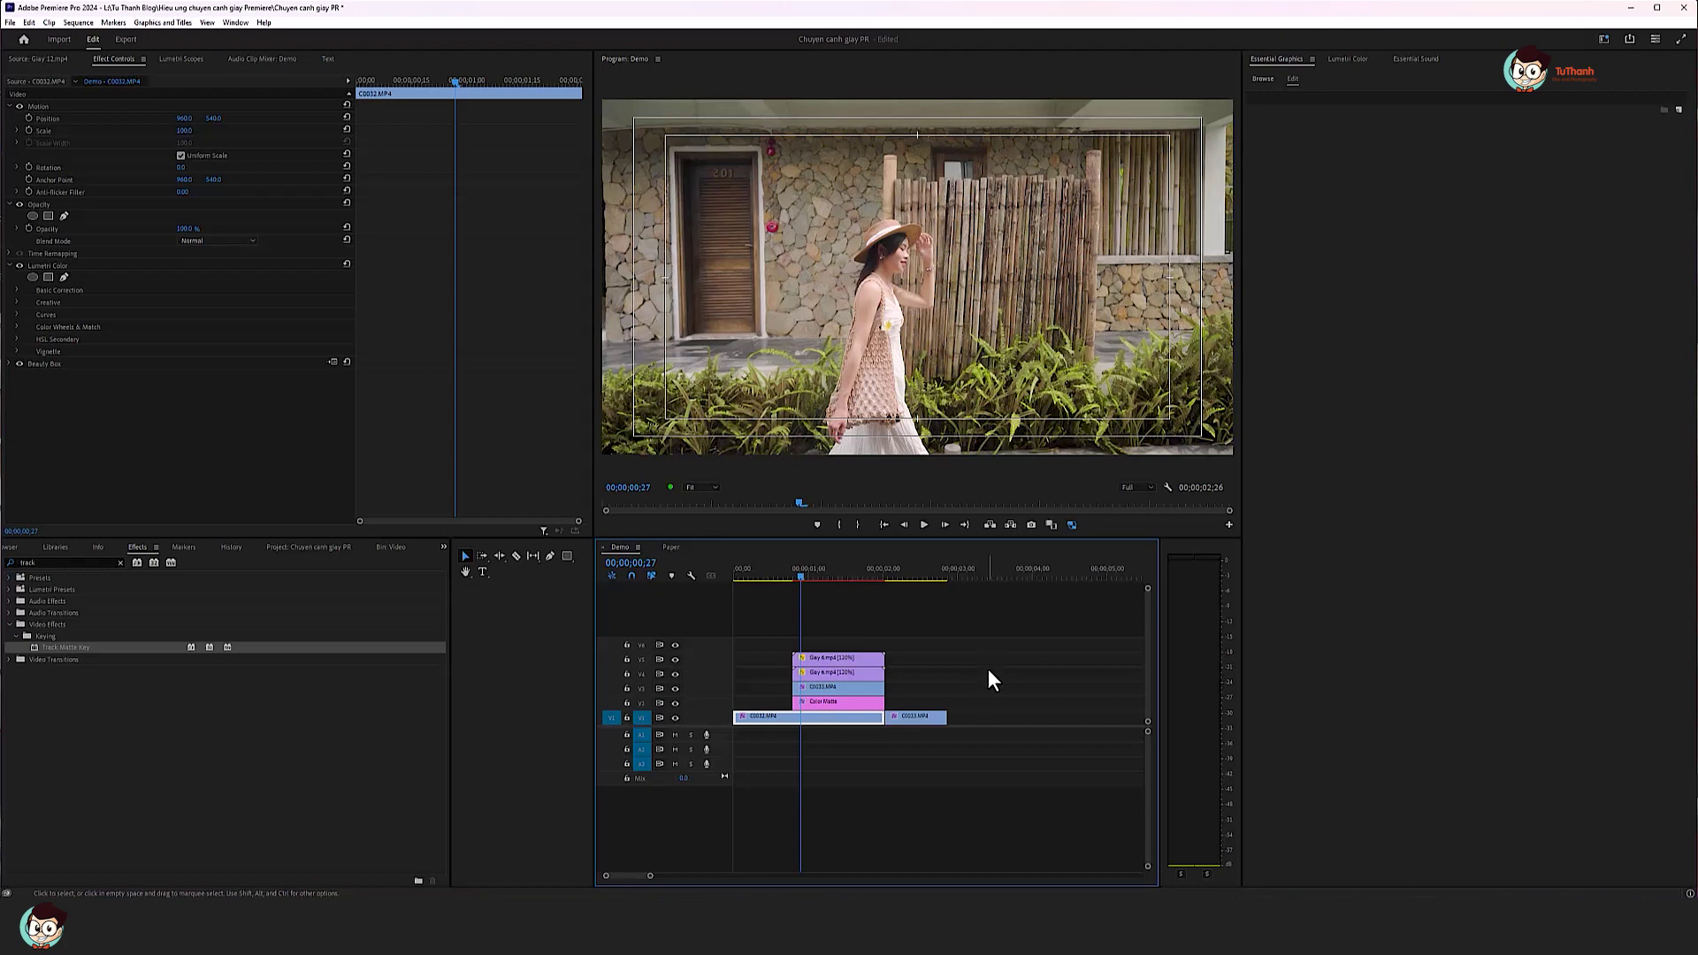
pyautogui.moveTo(810, 573); pyautogui.dragTo(854, 591)
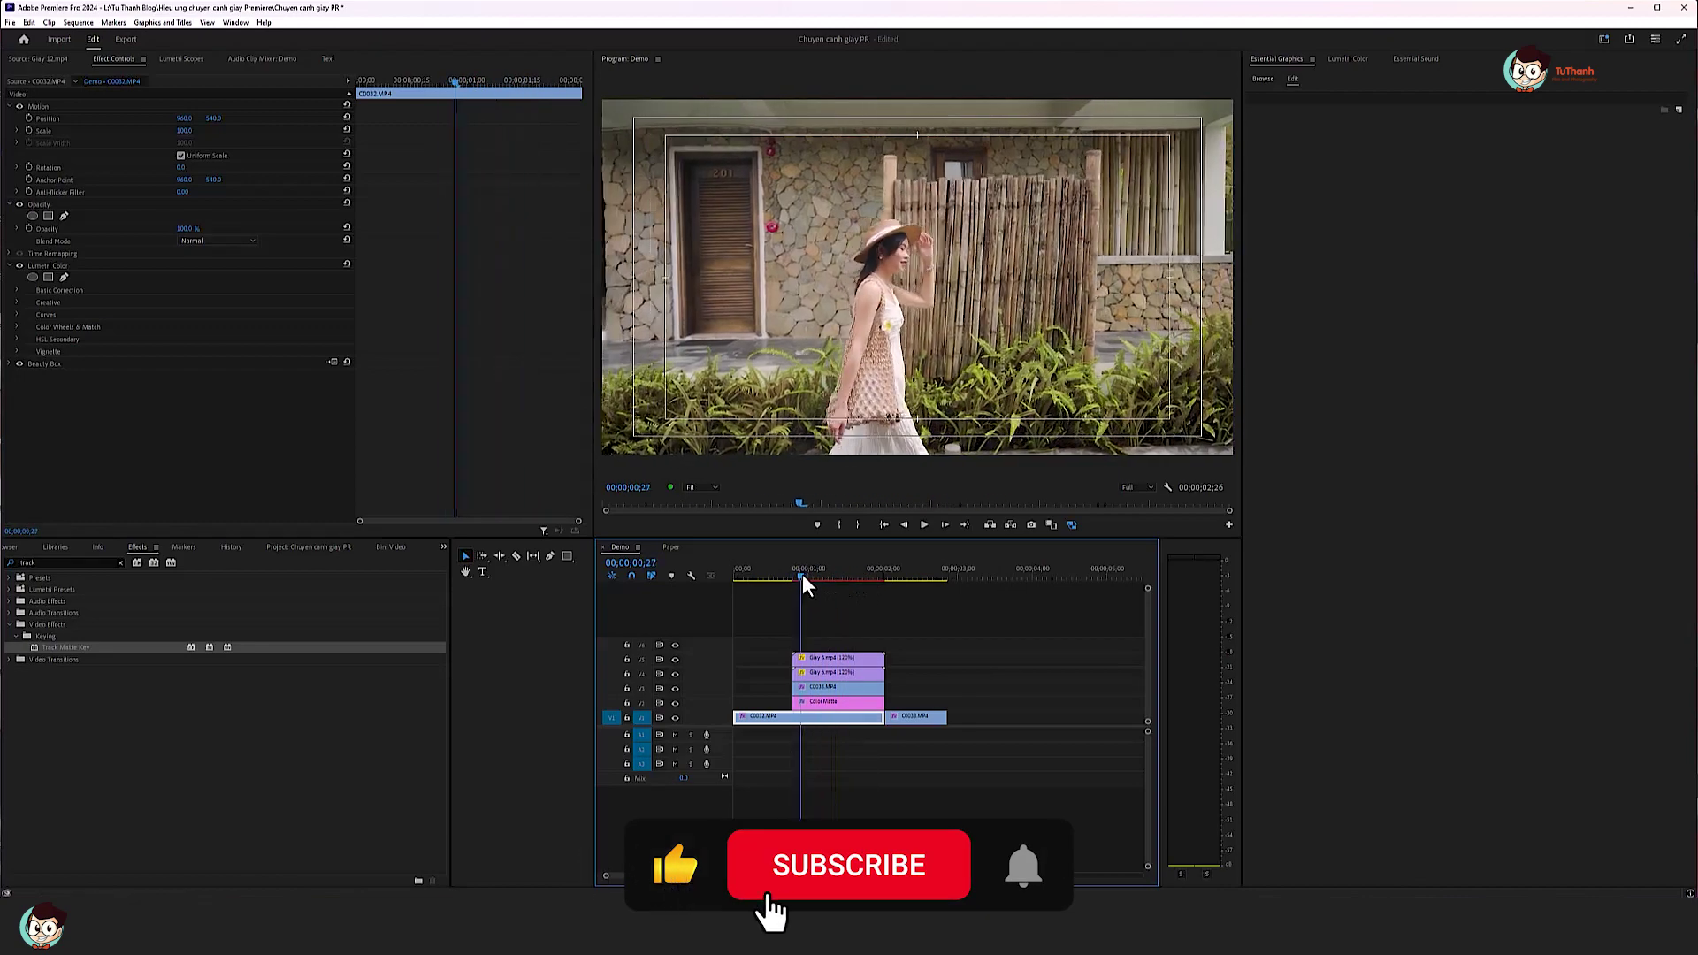
pyautogui.moveTo(802, 580)
pyautogui.mouseDown()
pyautogui.moveTo(830, 586)
pyautogui.moveTo(812, 581)
pyautogui.mouseUp()
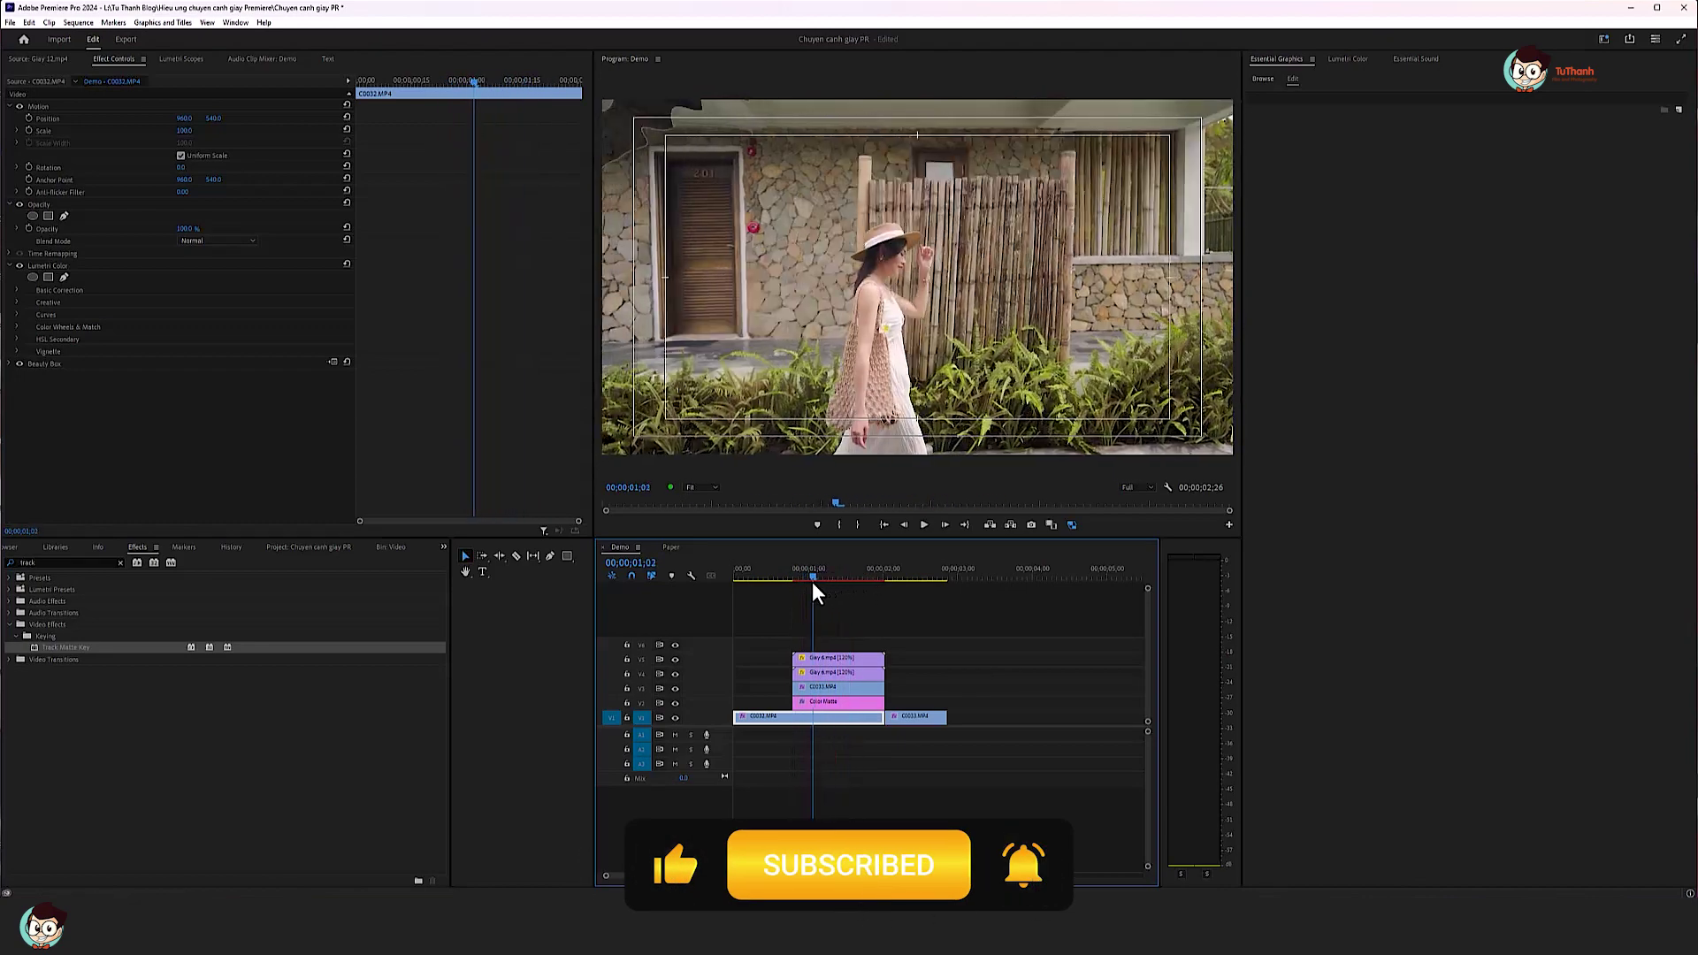